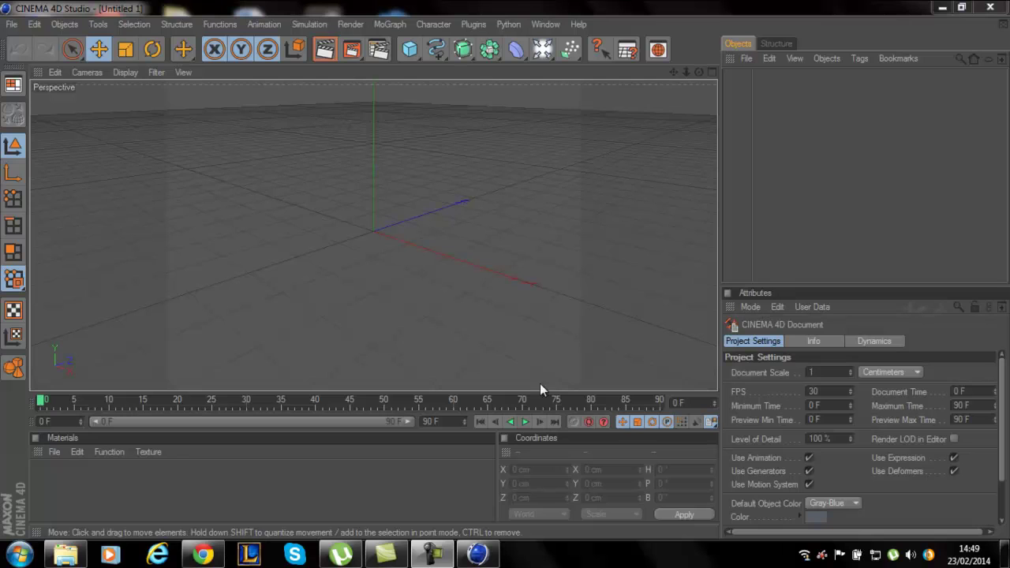
Briefly switch to the desktop and a YouTube browser window, then return to Cinema 4D.
click(1004, 554)
drag(909, 175, 580, 327)
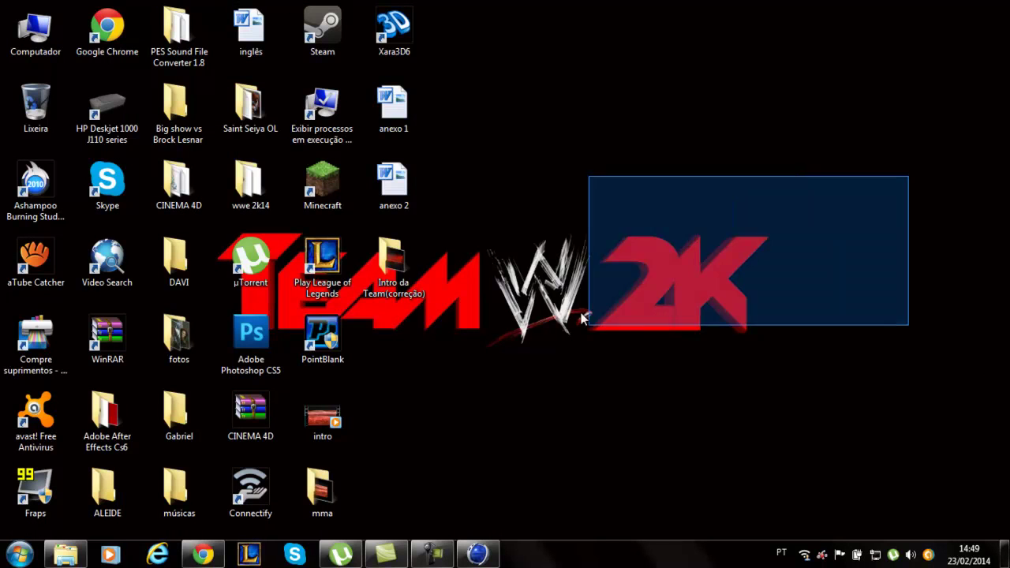
right_click(584, 246)
click(182, 470)
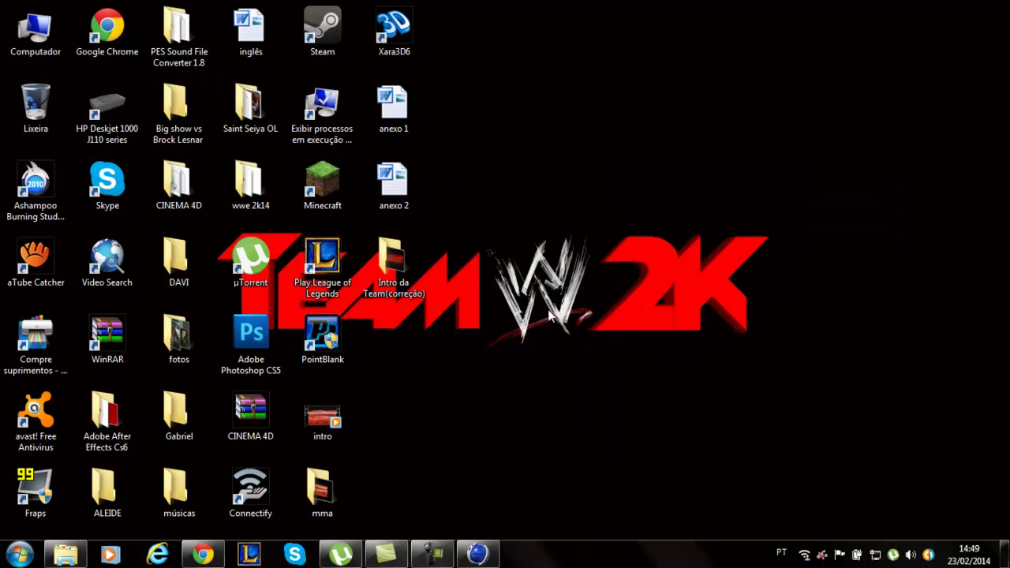
click(204, 552)
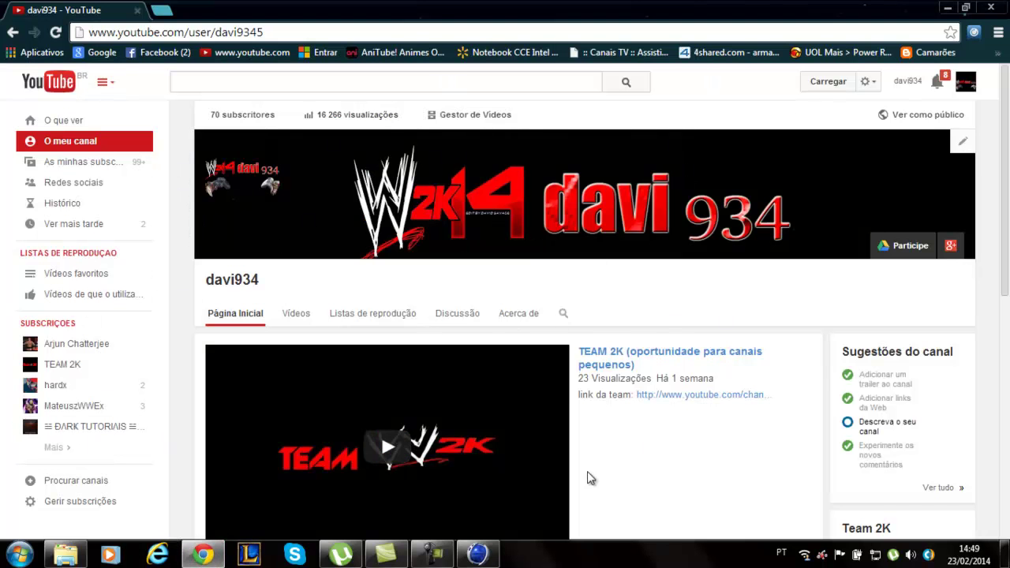
mouse_move(500, 499)
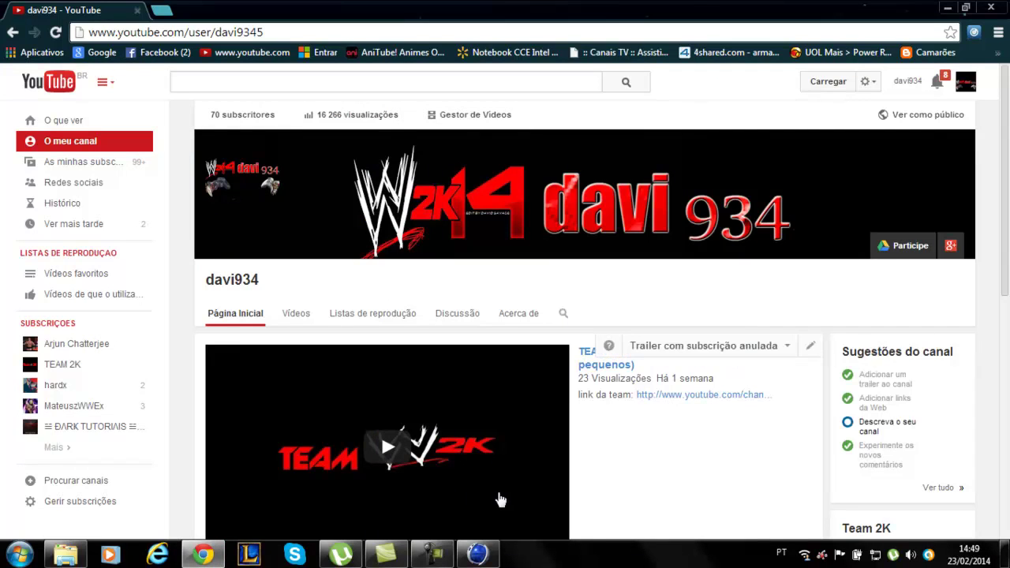
click(476, 554)
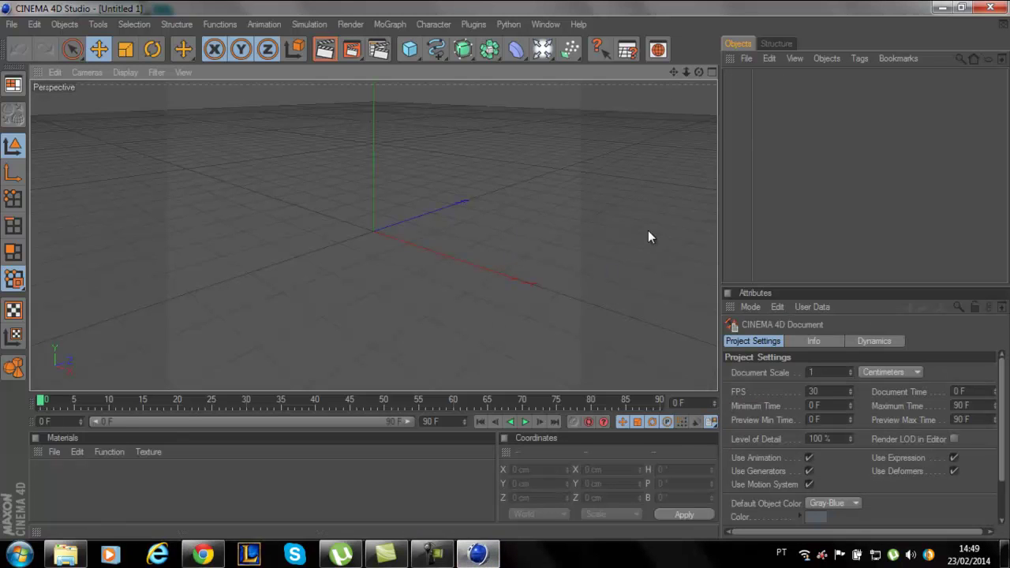
Add a MoGraph MoText object and edit its text to read 'Teste'.
click(389, 25)
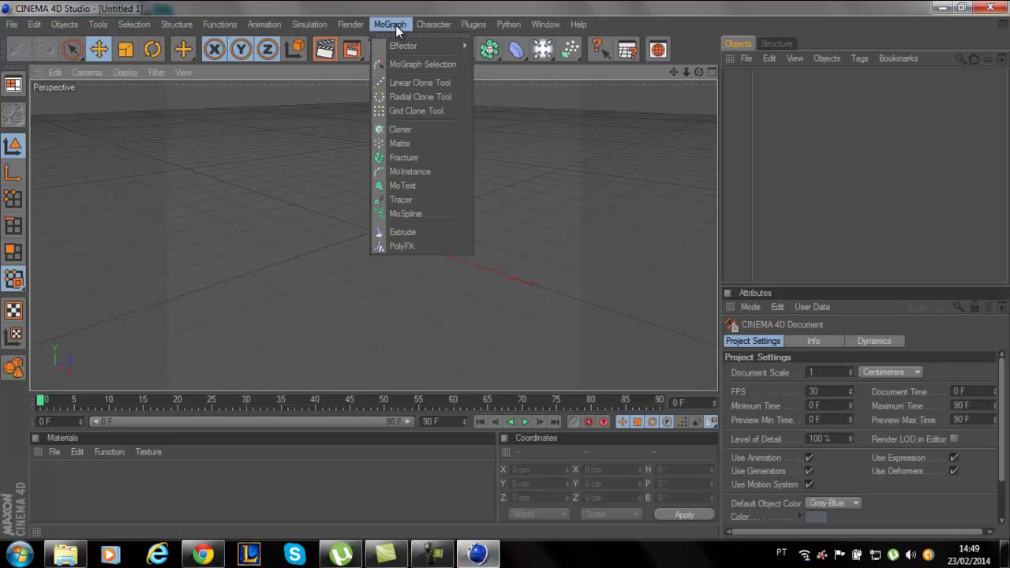
click(422, 188)
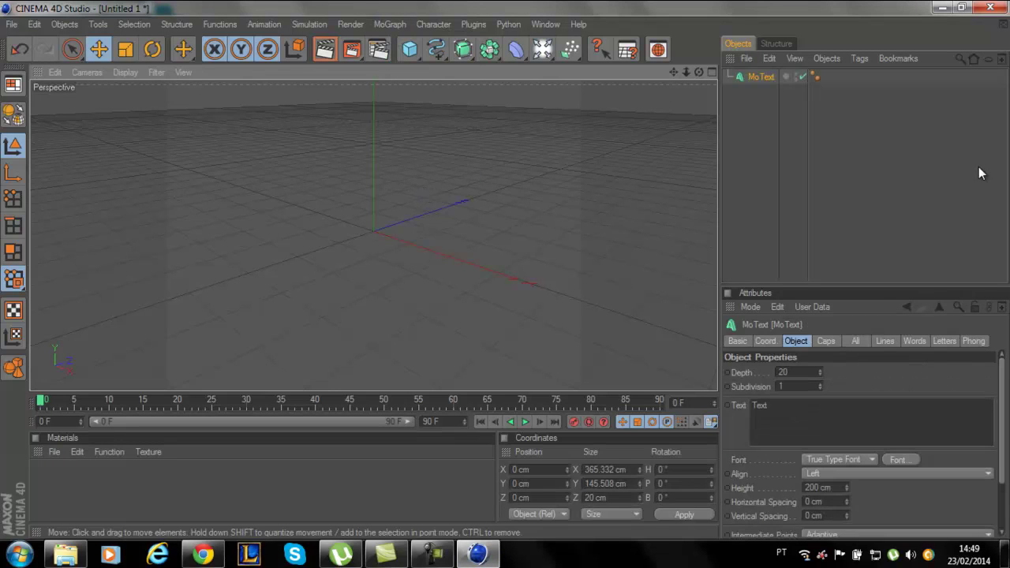
click(781, 407)
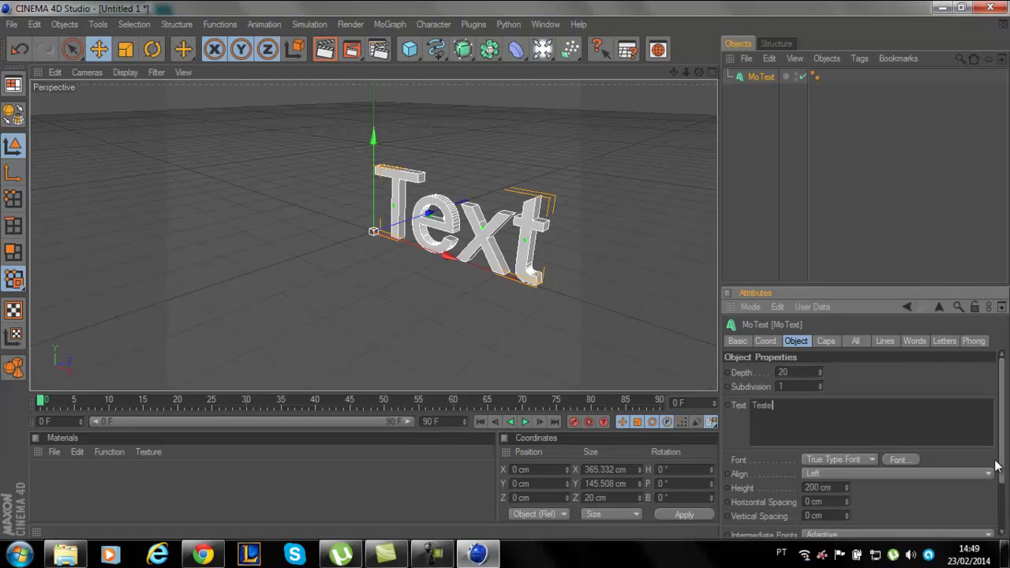
Set the MoText font to Slant in the bold Negrito style.
click(898, 460)
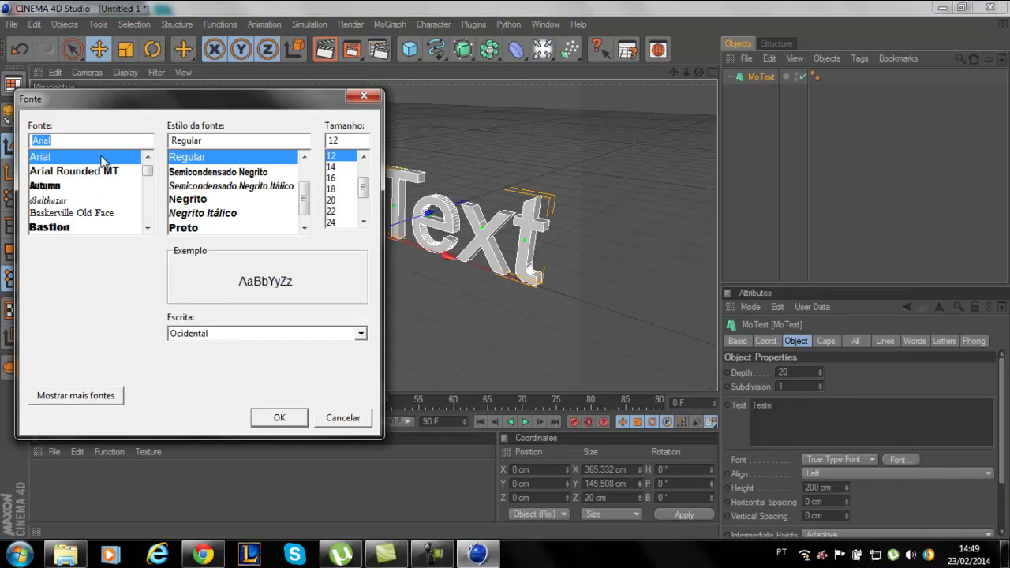
text(sl)
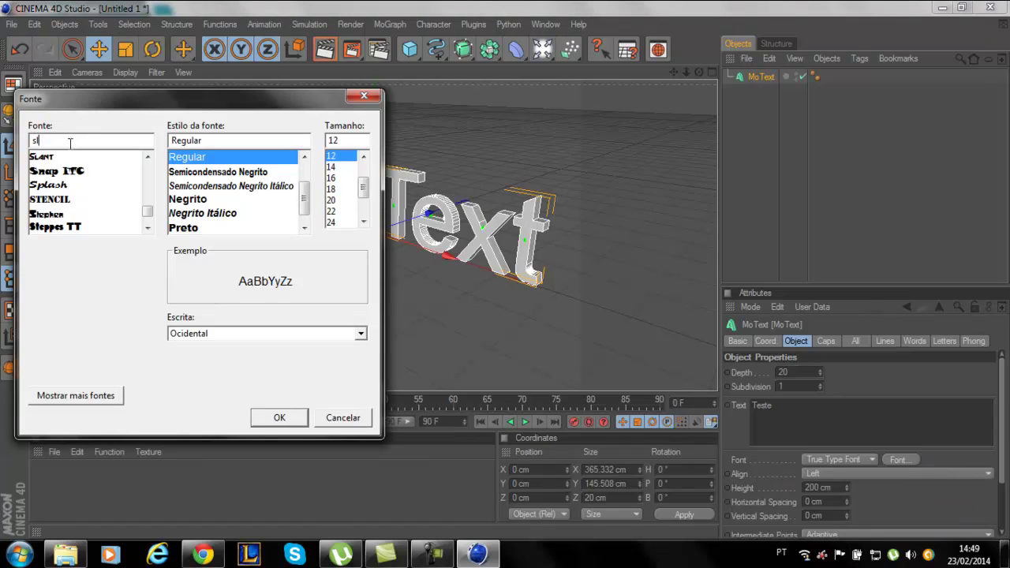
click(70, 157)
click(216, 188)
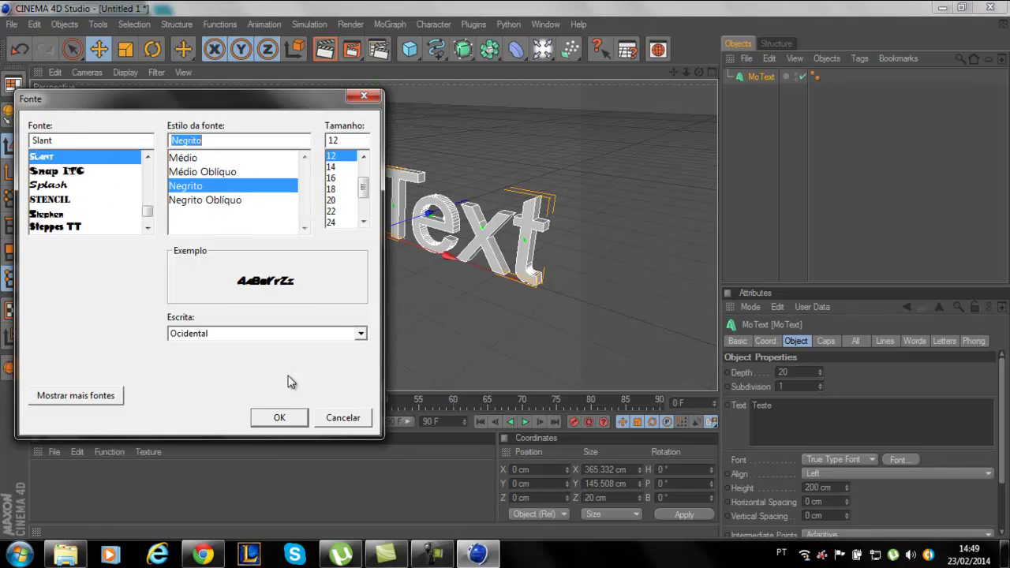
click(278, 416)
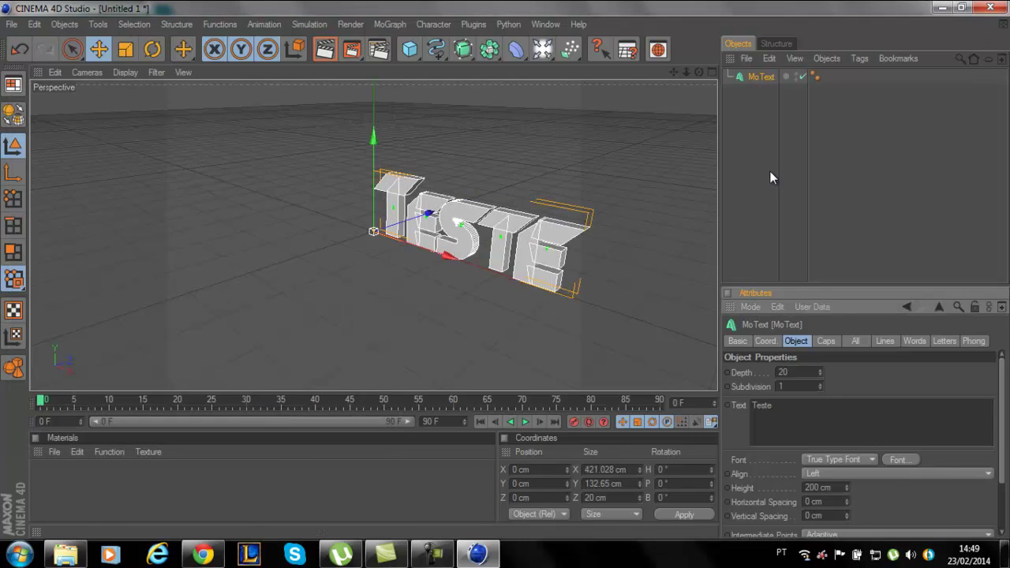
Orbit, zoom and pan to frame the Teste text head-on, then reselect MoText.
drag(694, 77, 505, 270)
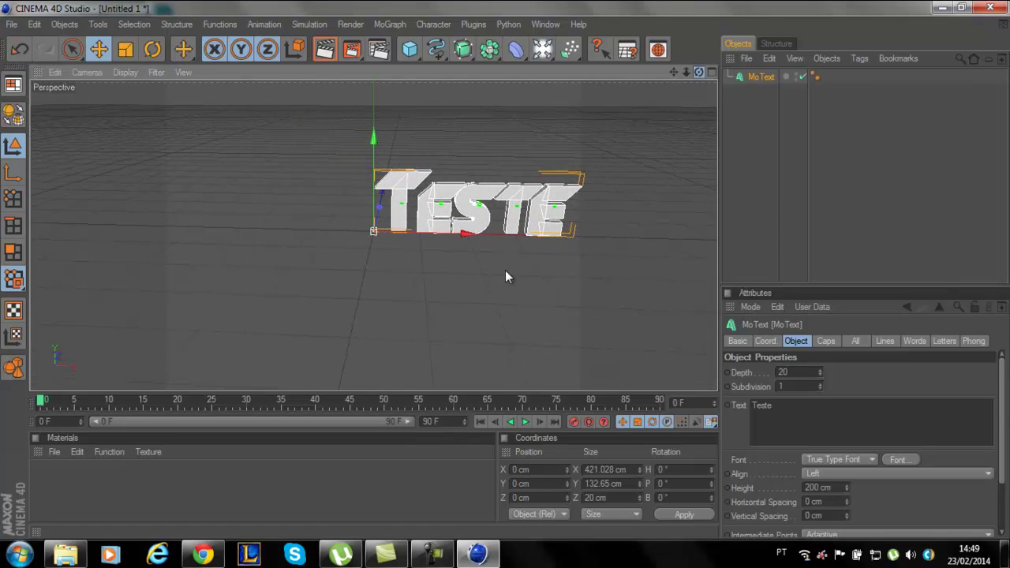
scroll(600, 203, up, 3)
mouse_move(675, 74)
mouse_down()
mouse_move(480, 270)
mouse_move(499, 269)
mouse_up()
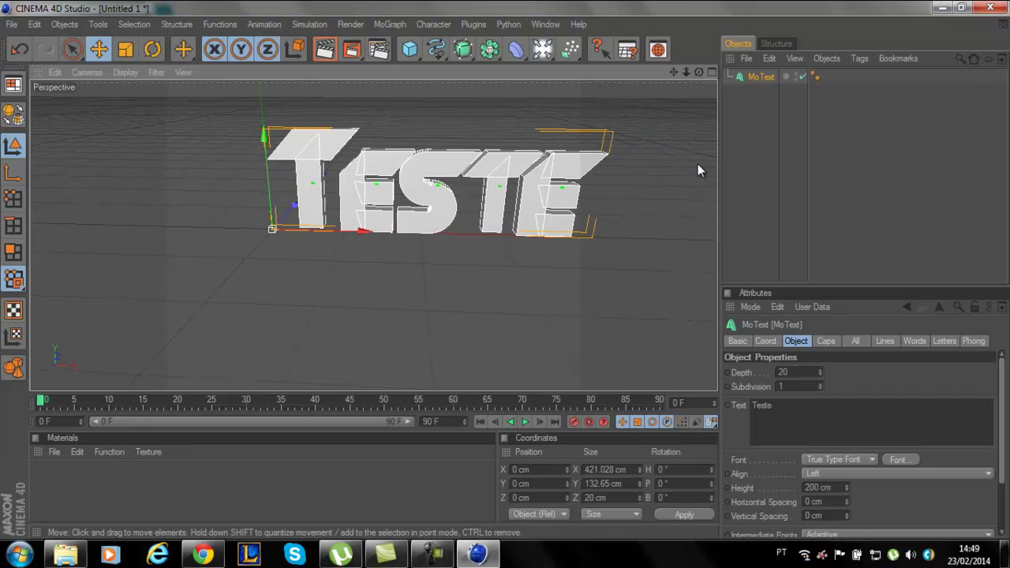
click(749, 189)
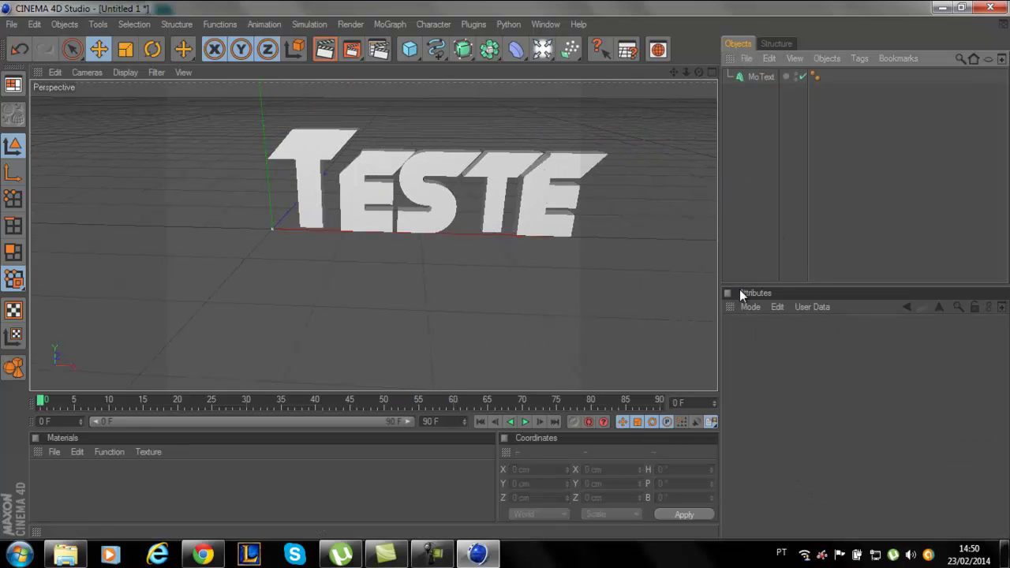
click(755, 78)
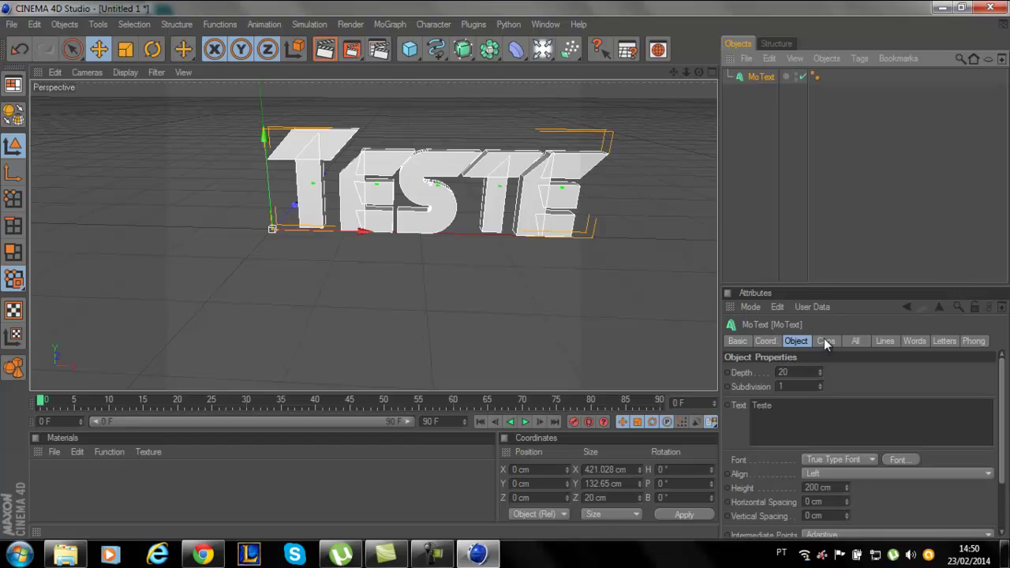
Duplicate the MoText object with copy and paste, creating MoText.1.
click(823, 341)
click(762, 76)
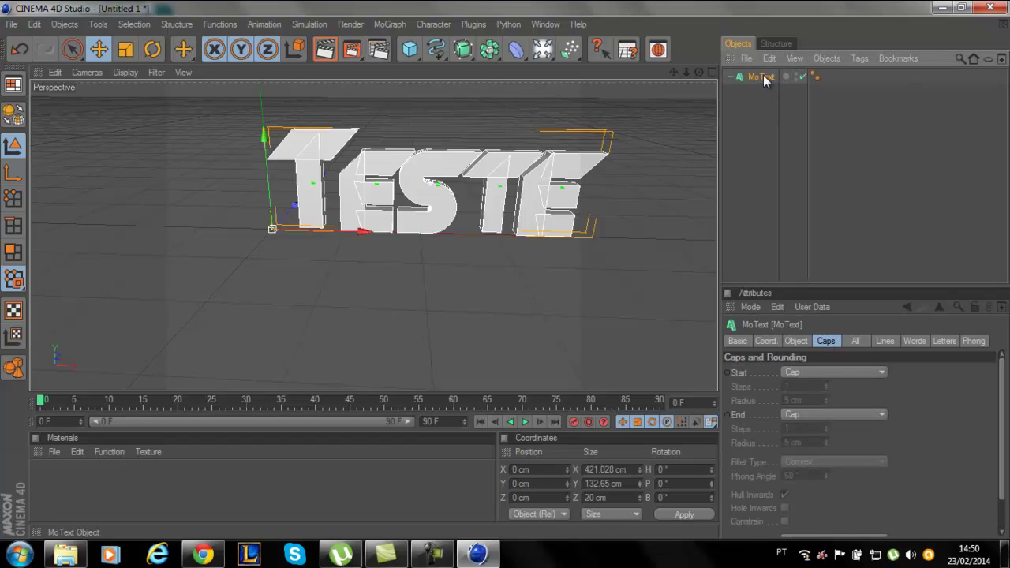
key(ctrl+c)
key(ctrl+v)
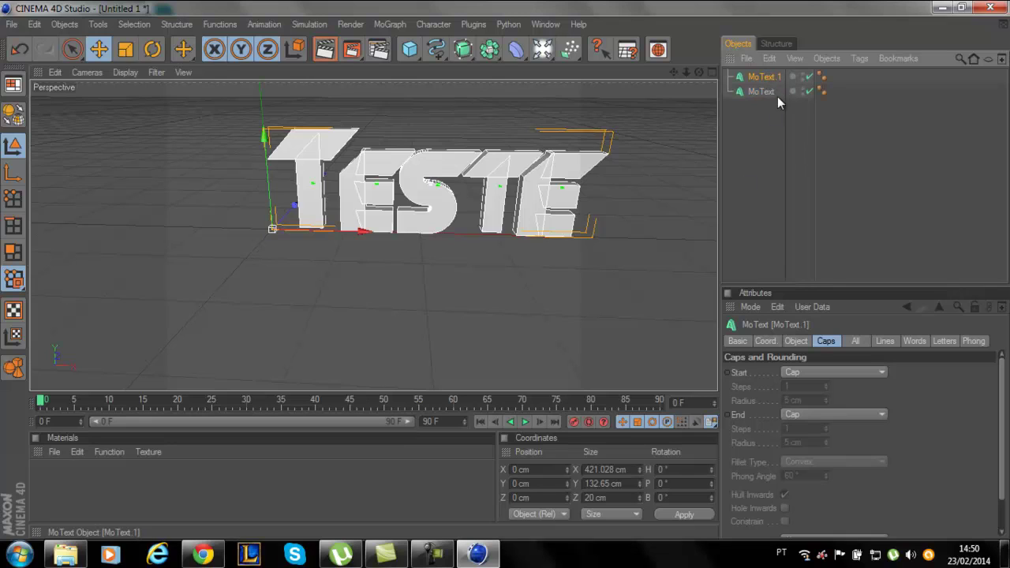
Set the copy's start and end caps to Fillet Cap with a 2 cm radius.
click(802, 372)
click(792, 425)
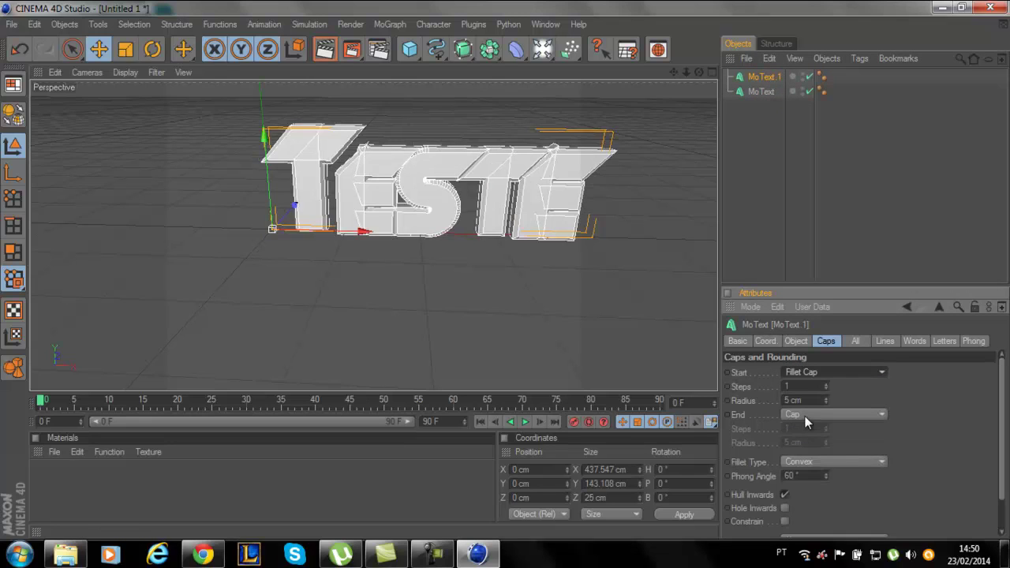
click(804, 416)
click(804, 474)
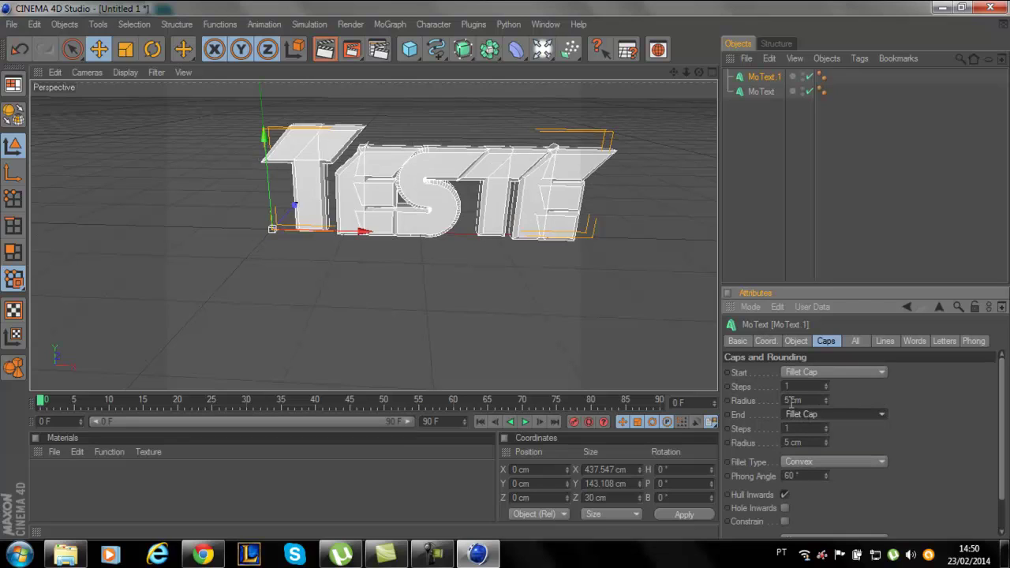
double_click(791, 401)
text(4)
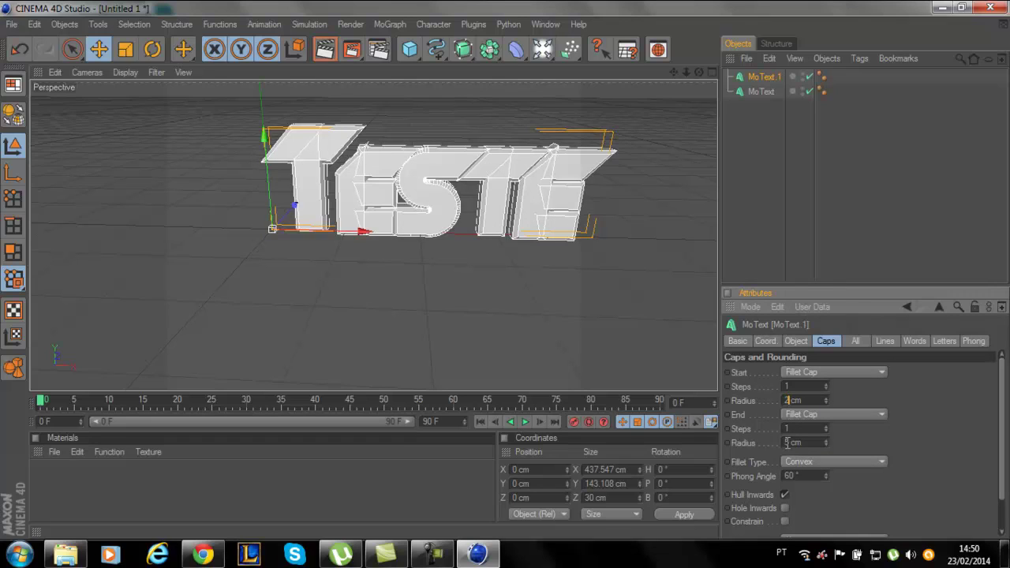
double_click(787, 442)
text(2)
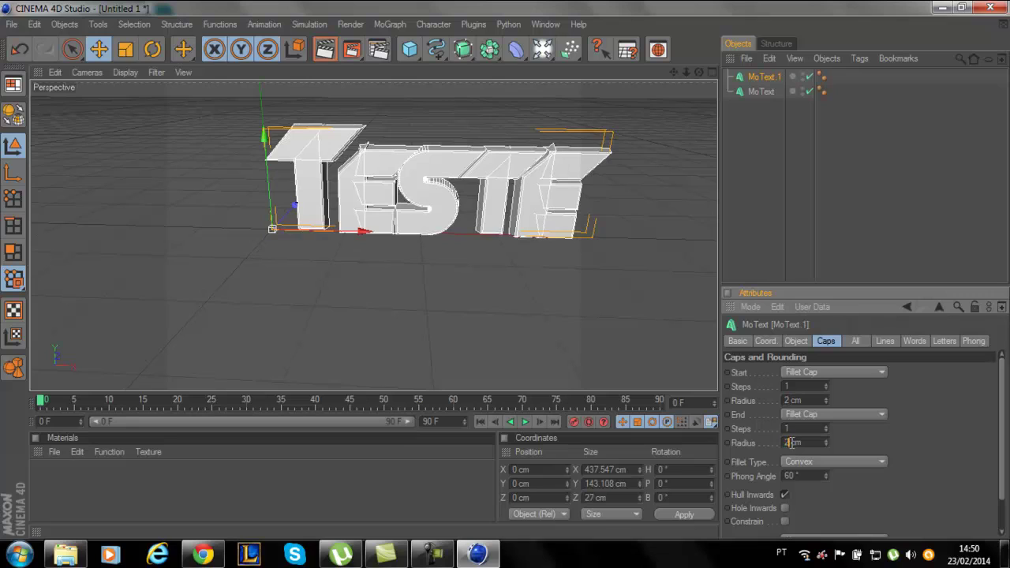
click(738, 340)
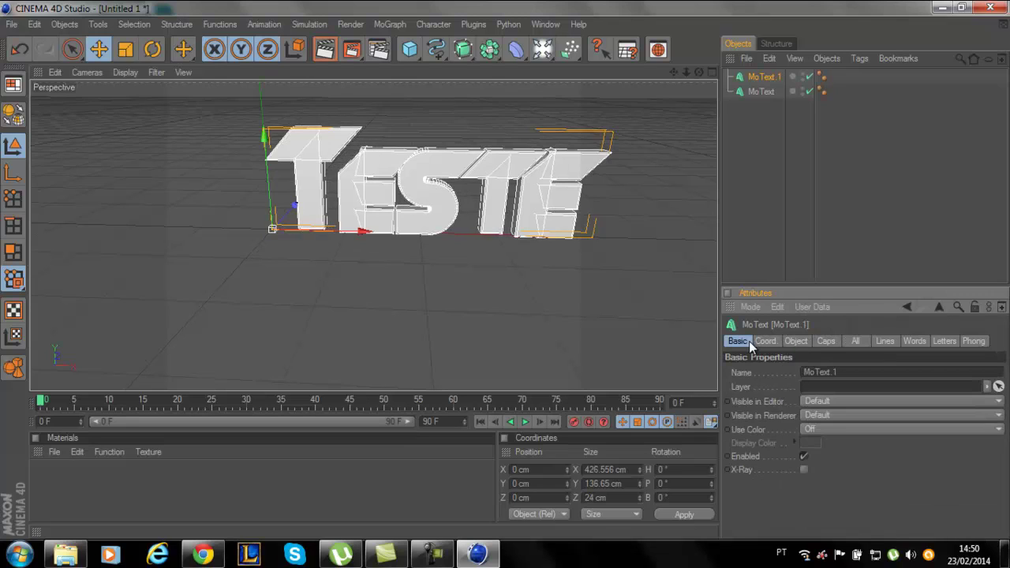
Set MoText.1's extrusion Depth to 70 and pan the view down onto the thicker letters.
click(771, 339)
click(794, 341)
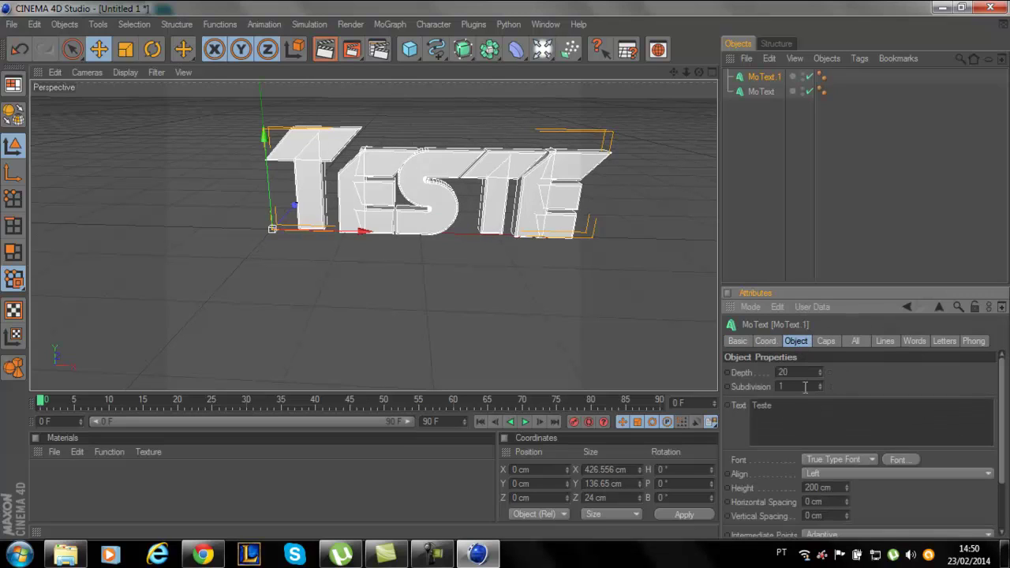
double_click(786, 371)
text(0)
key(Return)
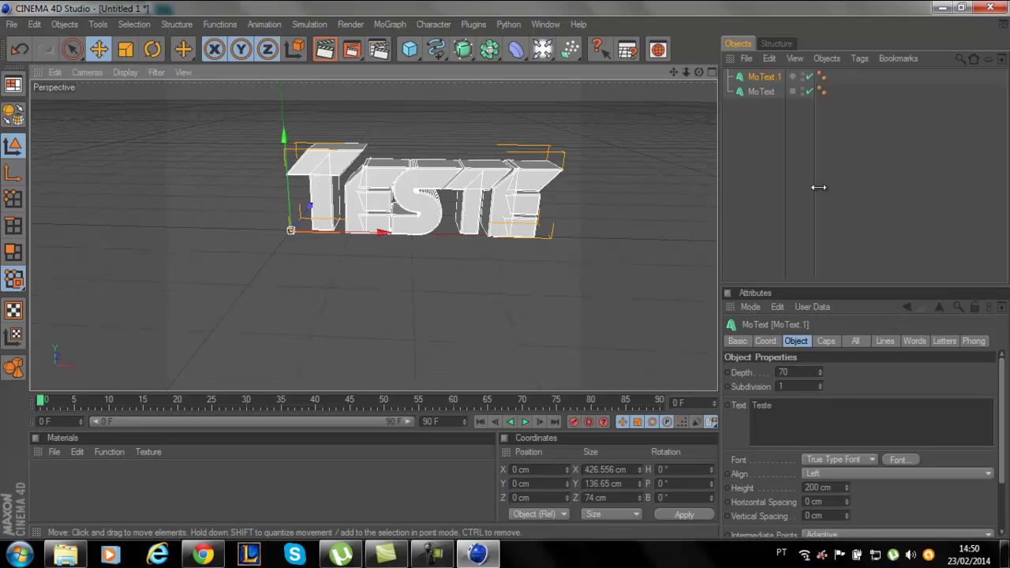
click(788, 176)
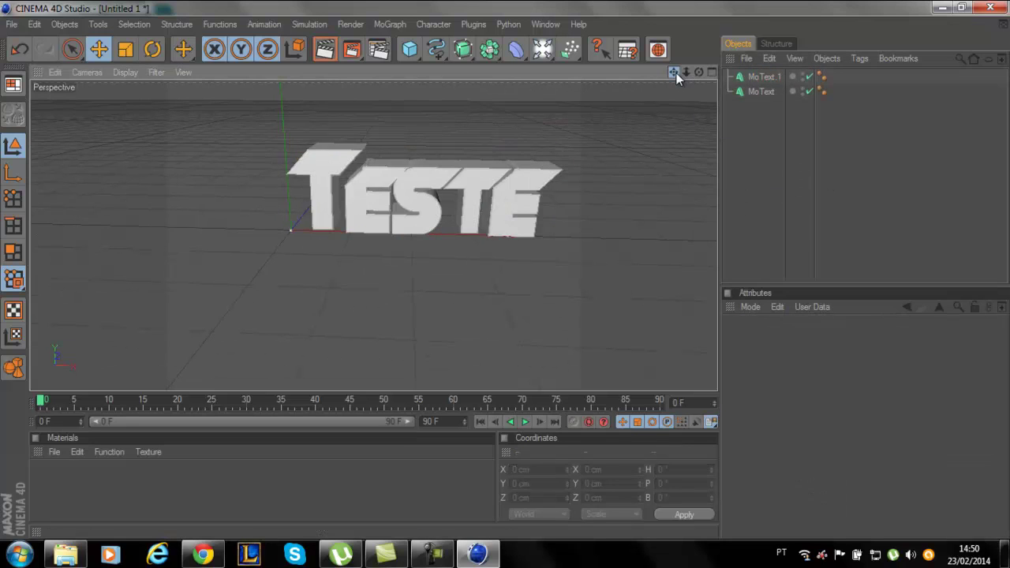
mouse_move(676, 72)
mouse_down()
mouse_move(513, 269)
mouse_move(506, 246)
mouse_move(503, 274)
mouse_up()
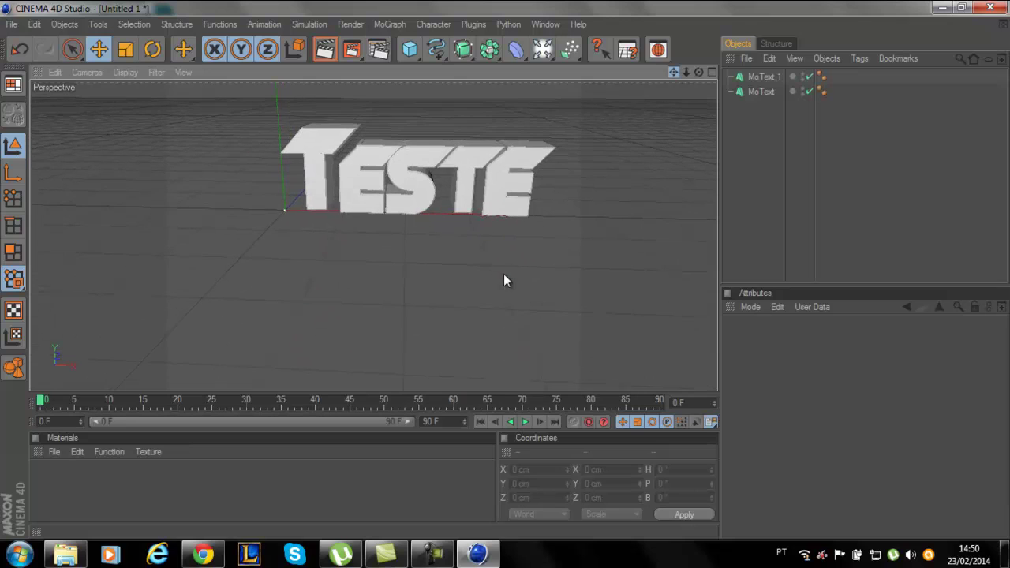
click(52, 452)
click(63, 469)
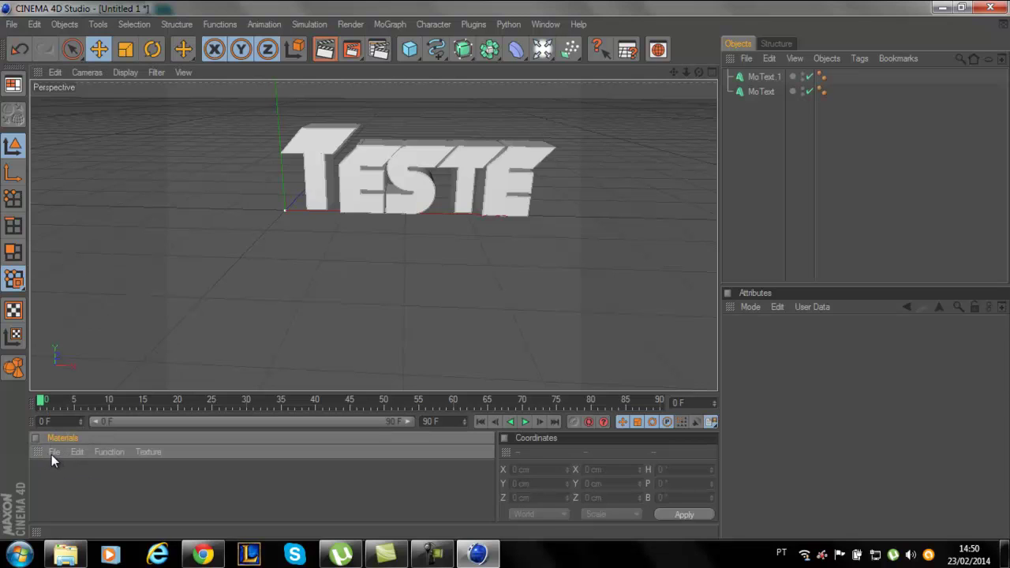
Create a new material Mat and set its colour to cyan (R0 G255 B255).
click(52, 453)
click(99, 277)
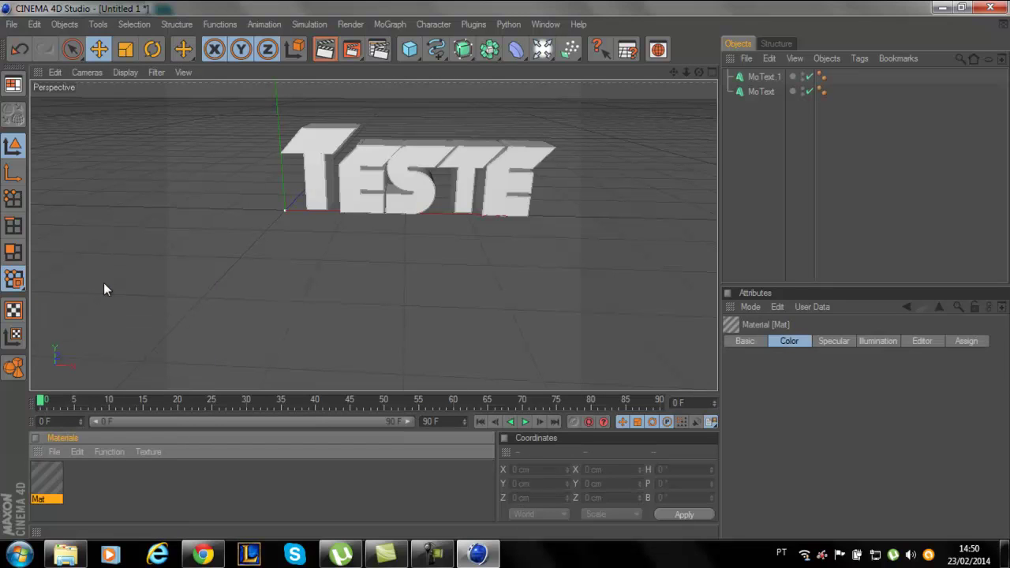
double_click(35, 495)
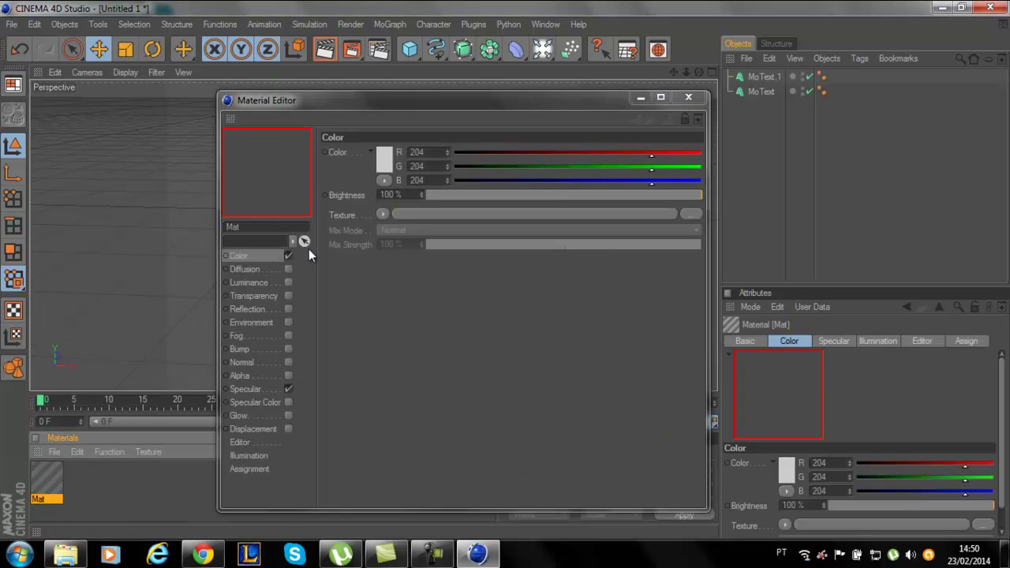
click(385, 159)
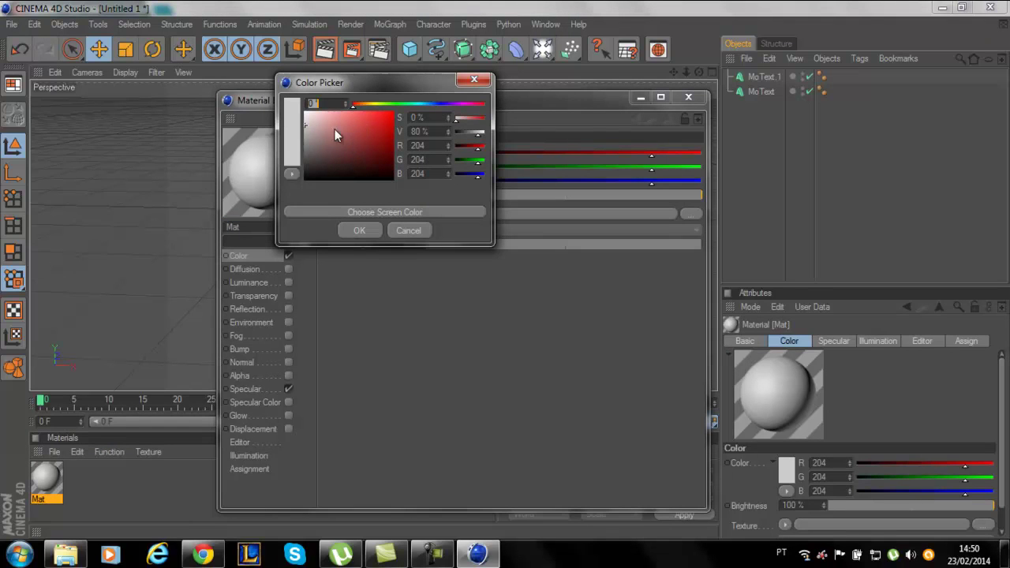
drag(397, 103, 418, 104)
drag(336, 145, 425, 67)
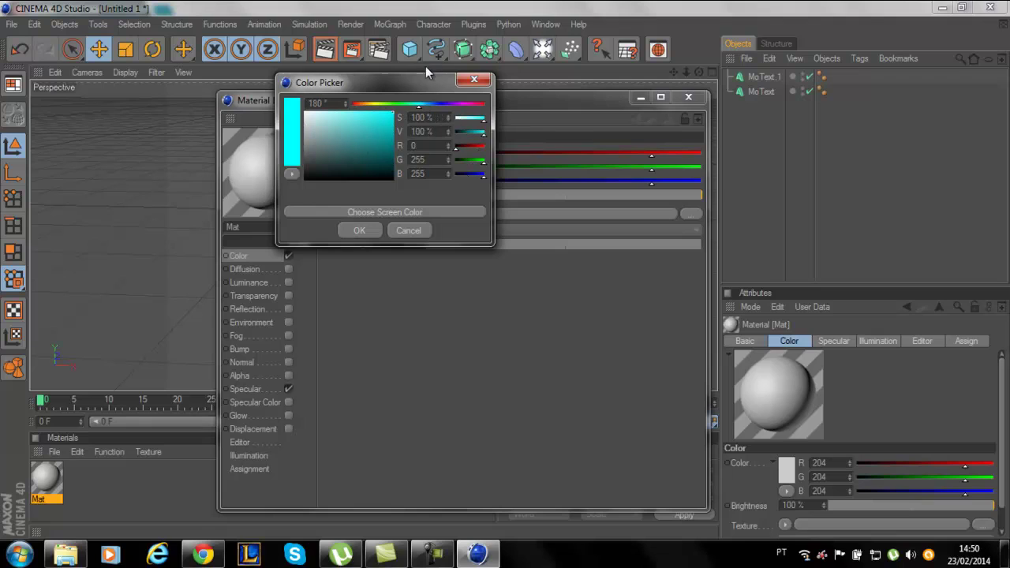
click(356, 231)
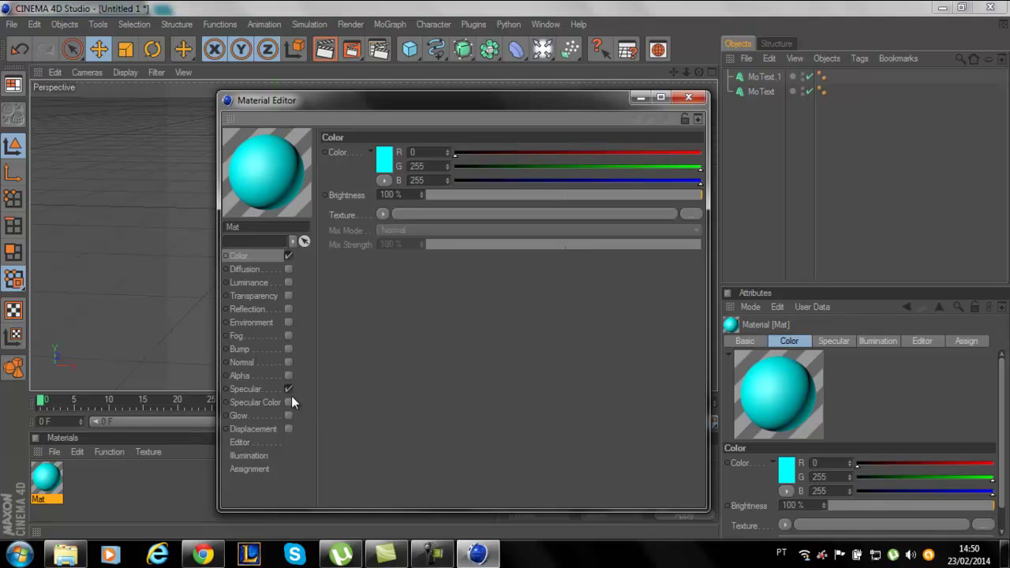
Enable Reflection on Mat and use a Fresnel texture for it.
click(288, 310)
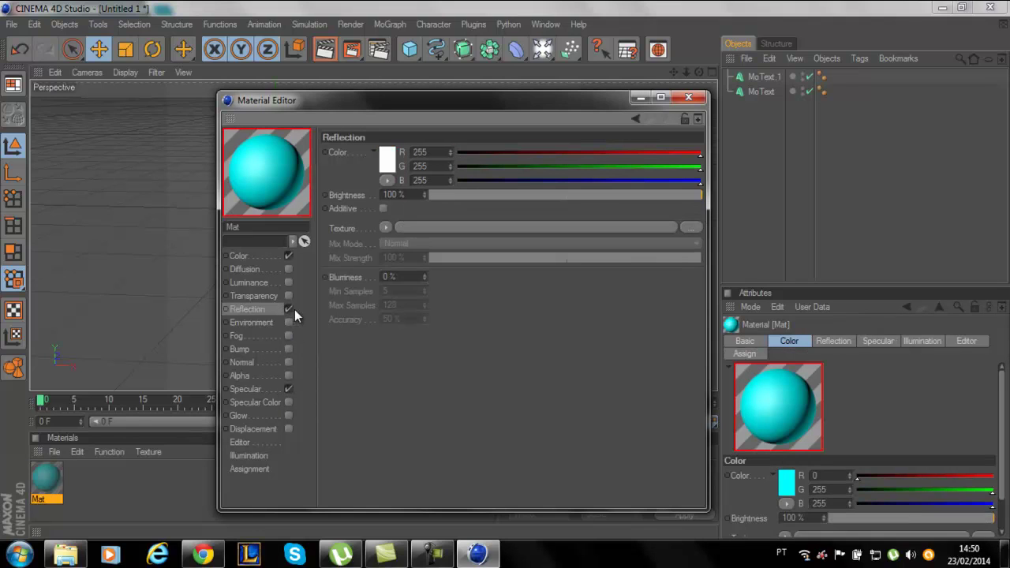
click(386, 228)
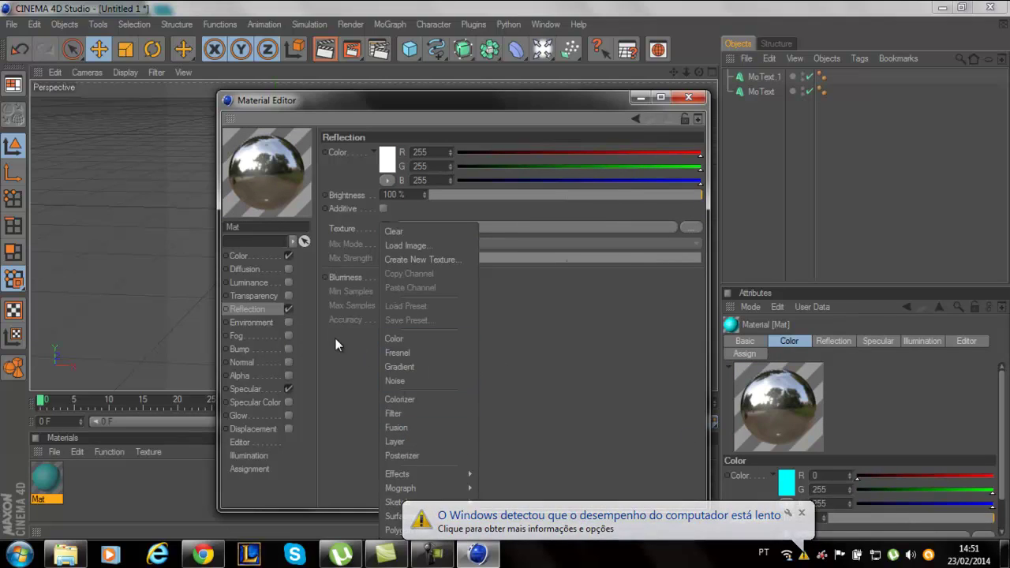
click(399, 353)
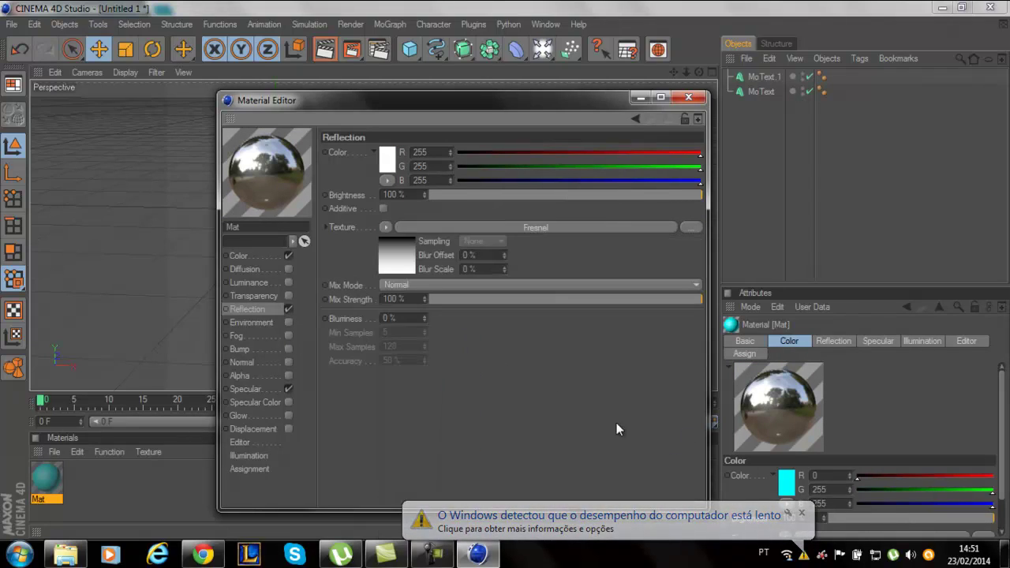
click(800, 513)
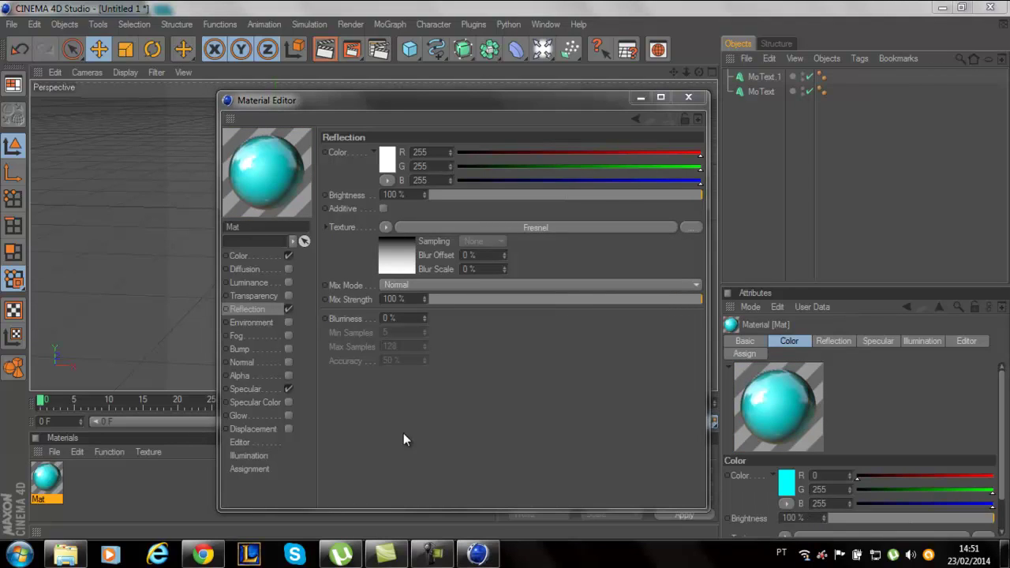
Browse the other material channels, leave Glow off, and close the Material Editor.
click(249, 294)
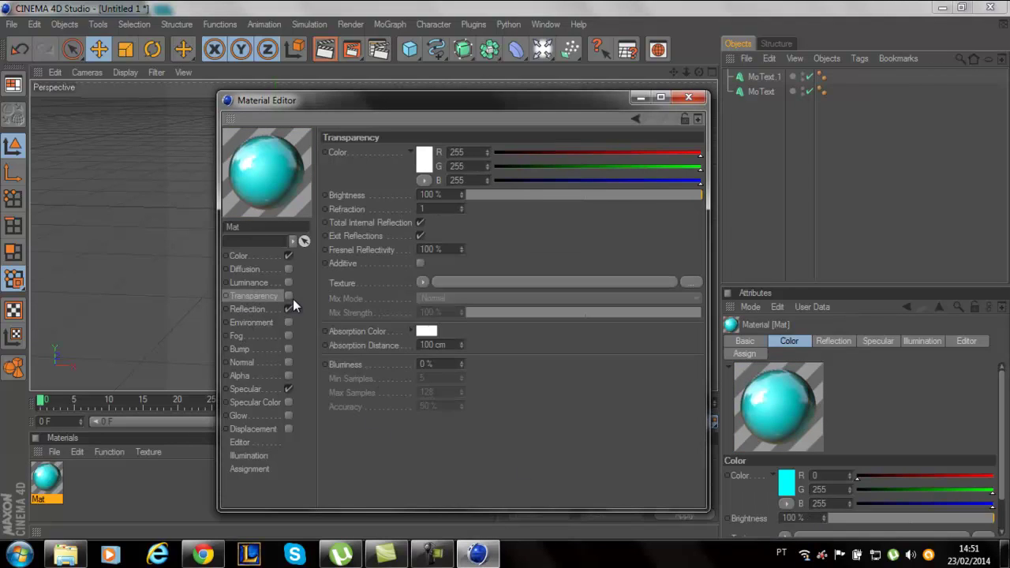
click(254, 282)
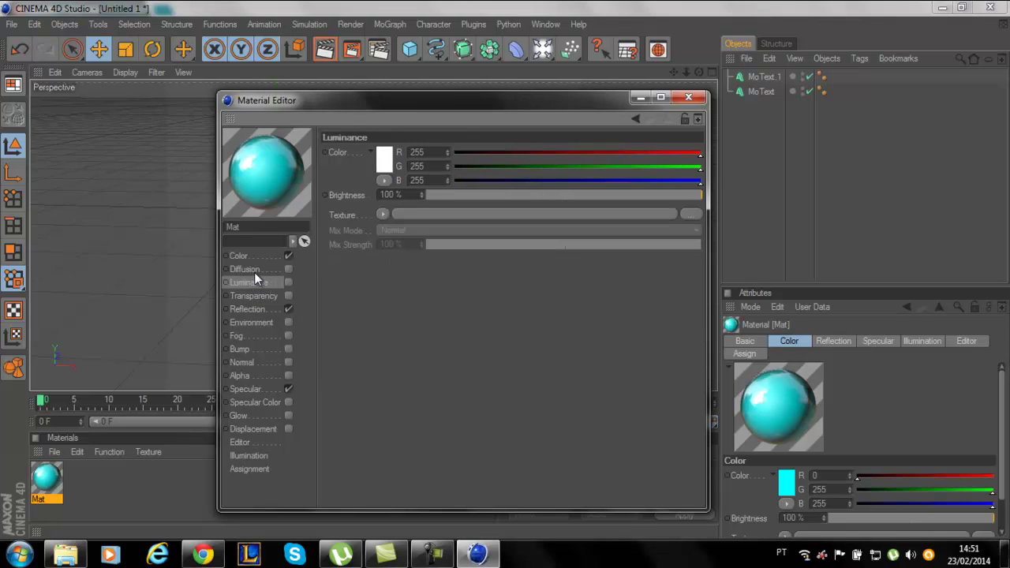
click(254, 273)
click(243, 311)
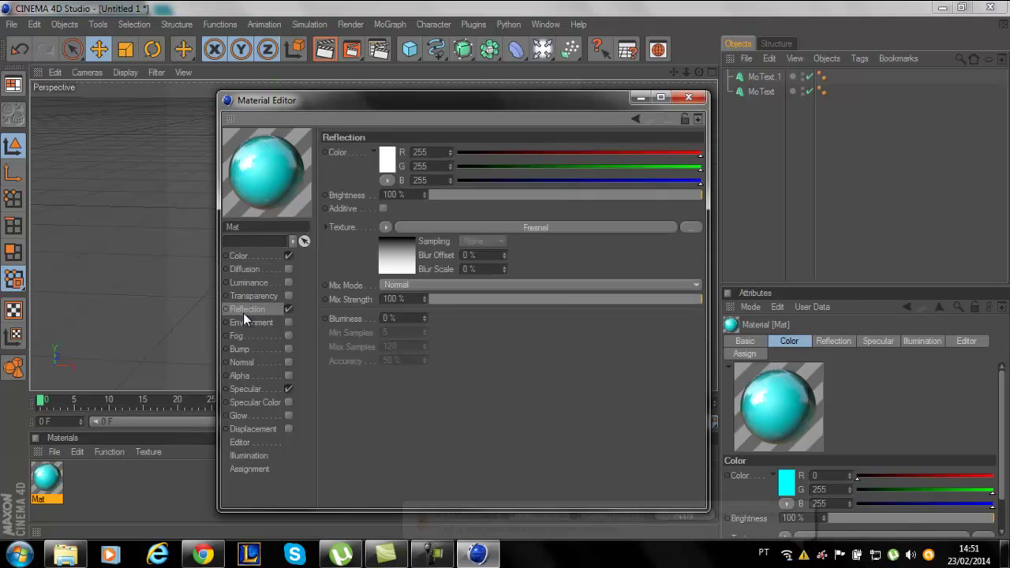
click(252, 322)
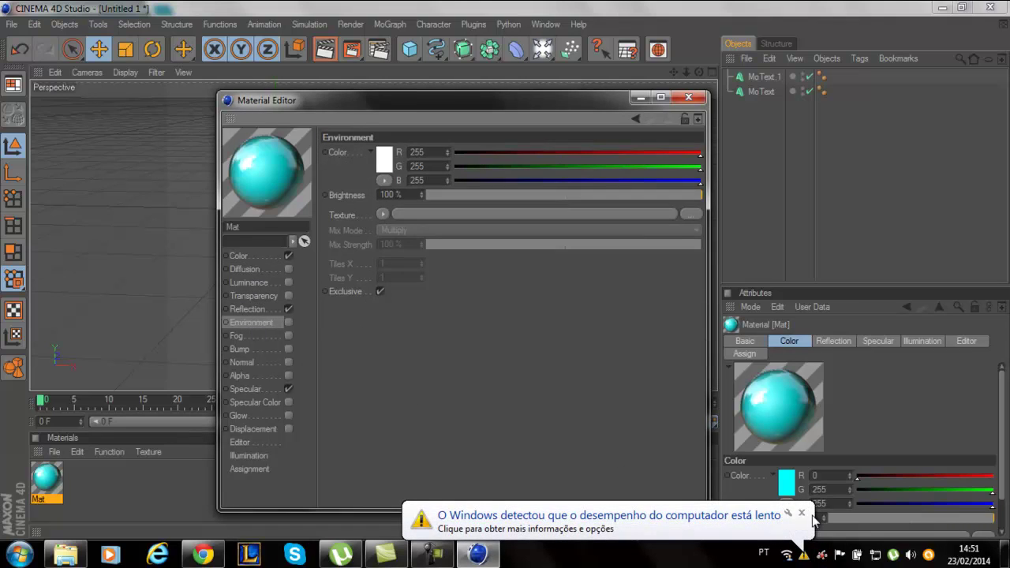
click(257, 338)
click(254, 349)
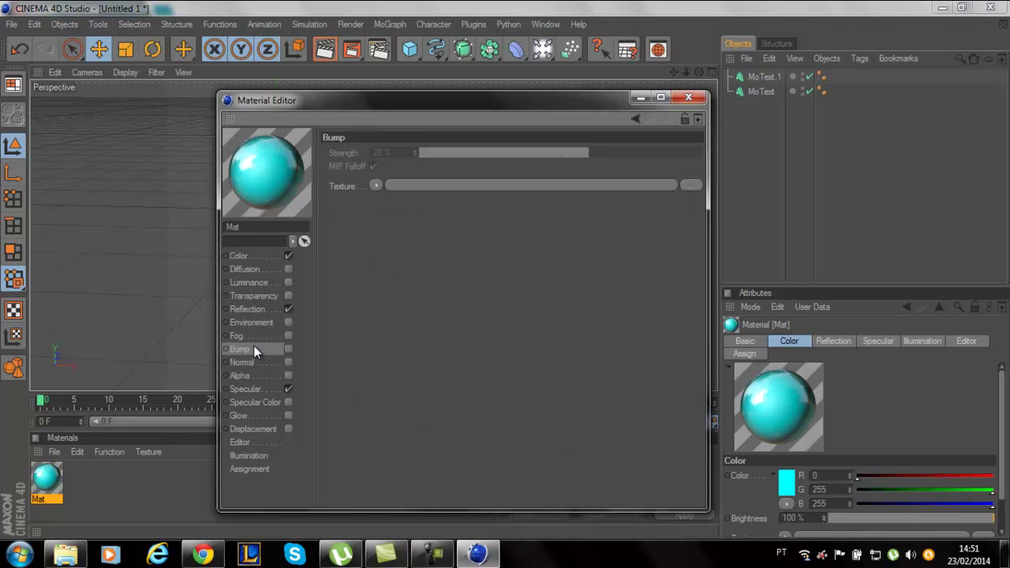
click(251, 362)
click(247, 377)
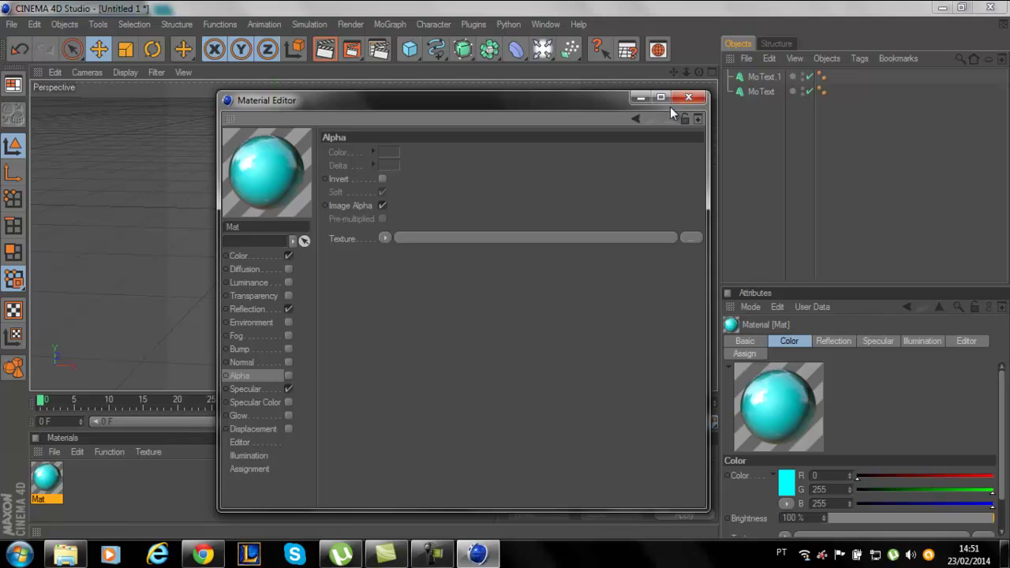
click(239, 416)
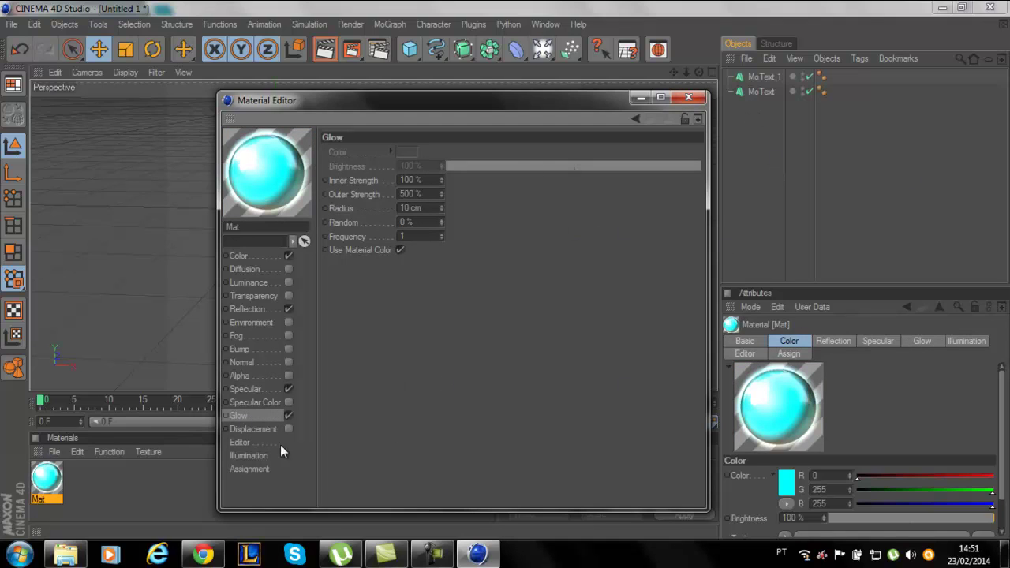
click(288, 415)
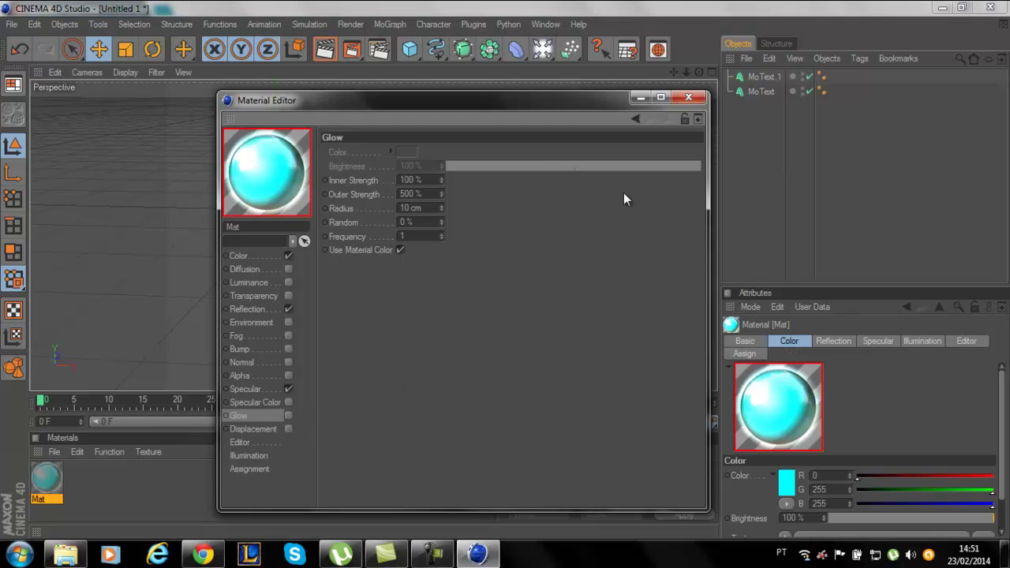
click(689, 100)
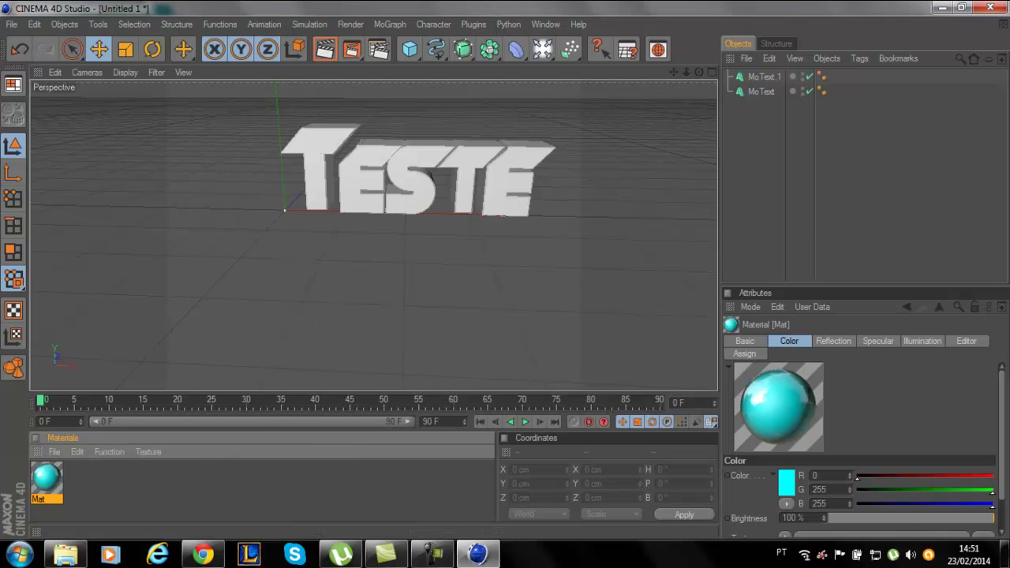
Apply the cyan Mat material to MoText.1.
drag(40, 487, 754, 94)
drag(754, 94, 762, 77)
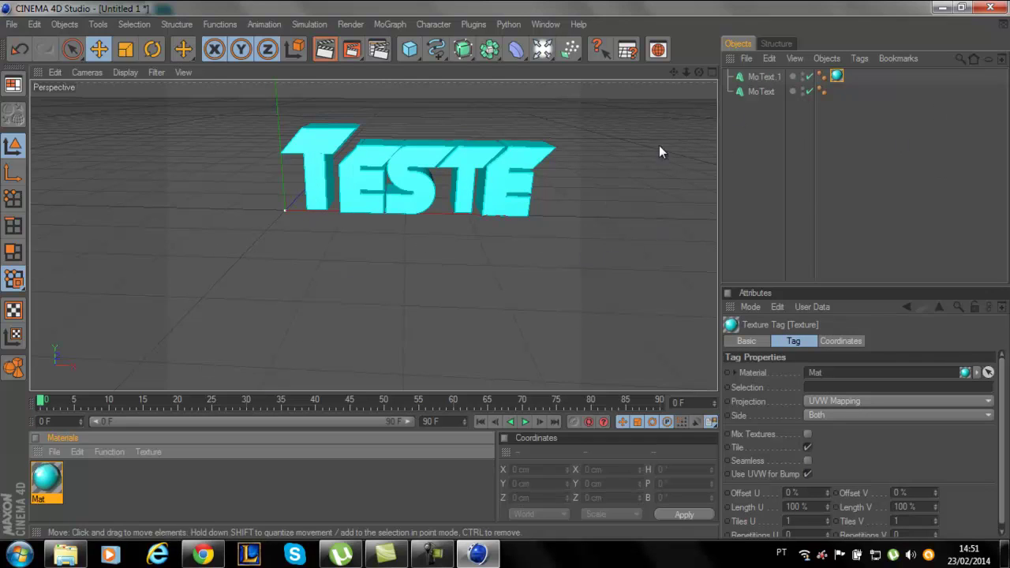
mouse_move(673, 72)
mouse_down()
mouse_move(691, 64)
mouse_move(500, 279)
mouse_up()
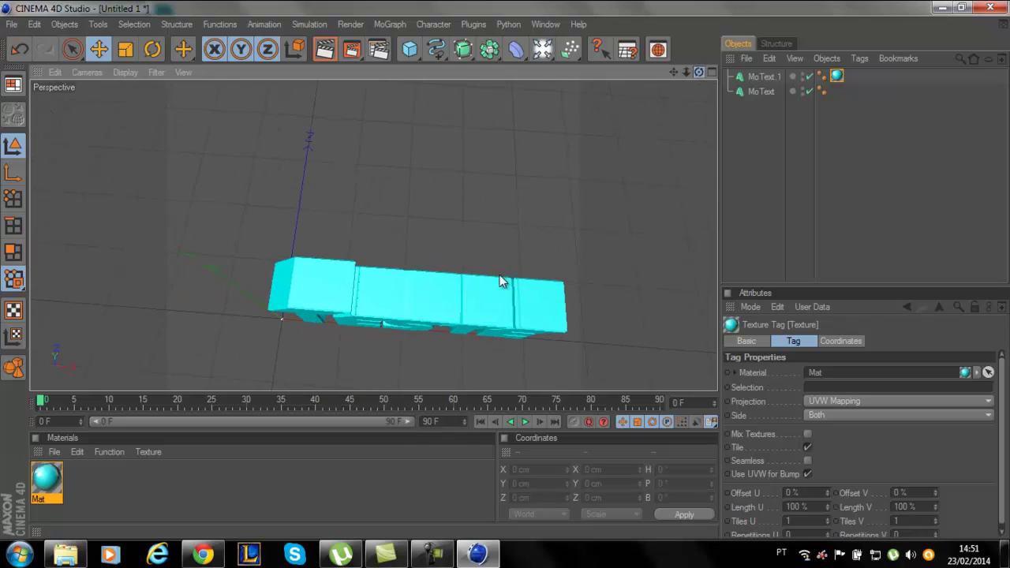
Raise MoText.1 along the Z axis to about 19.2 cm, then deselect it.
click(762, 79)
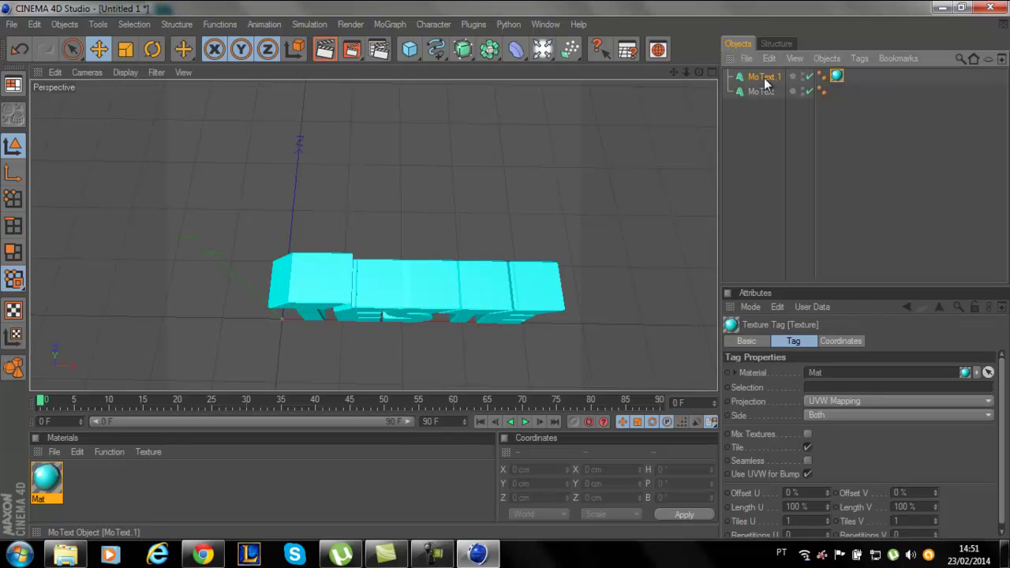
drag(284, 250, 506, 278)
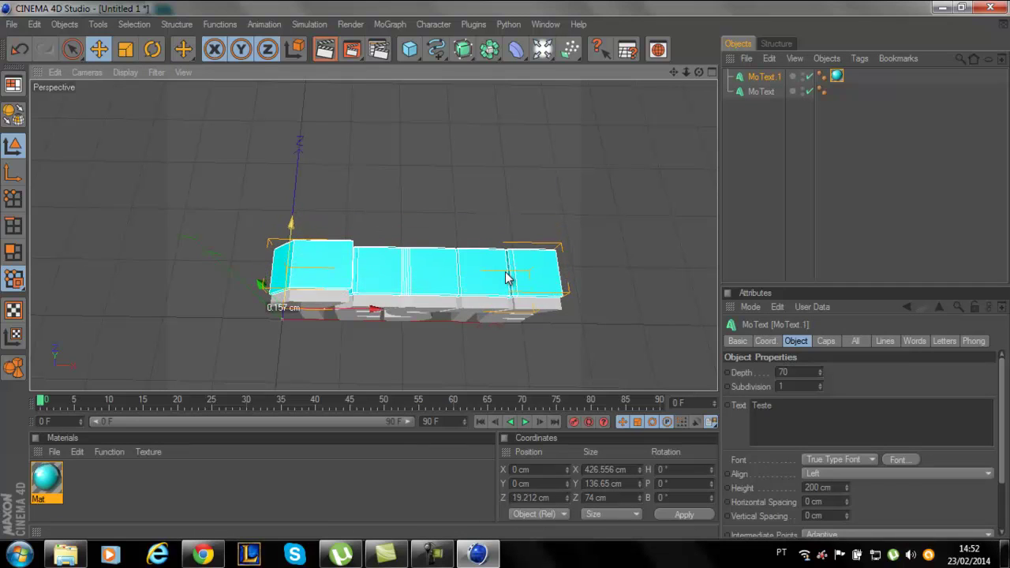
mouse_move(505, 272)
alt+mouse_down()
mouse_move(500, 296)
mouse_move(505, 278)
alt+mouse_up()
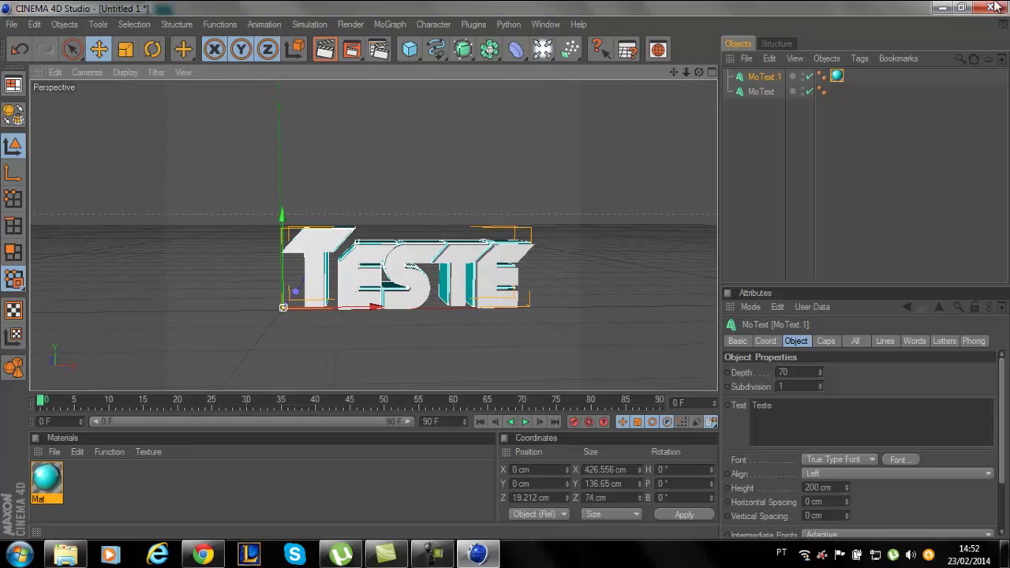
click(907, 165)
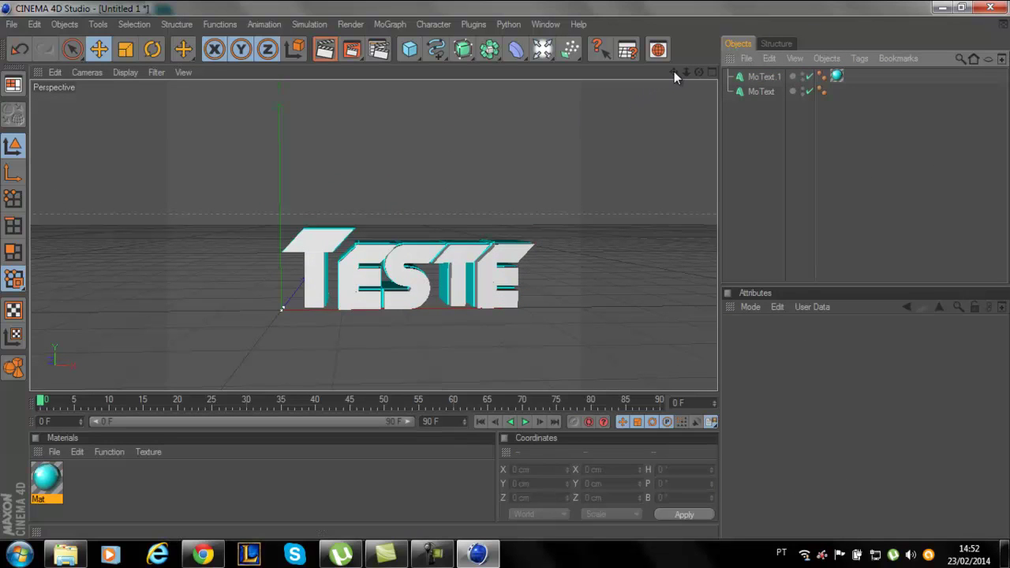
Add a Camera and view through it, then add a 2000 × 2000 cm Floor under the text.
alt+drag(513, 271, 507, 278)
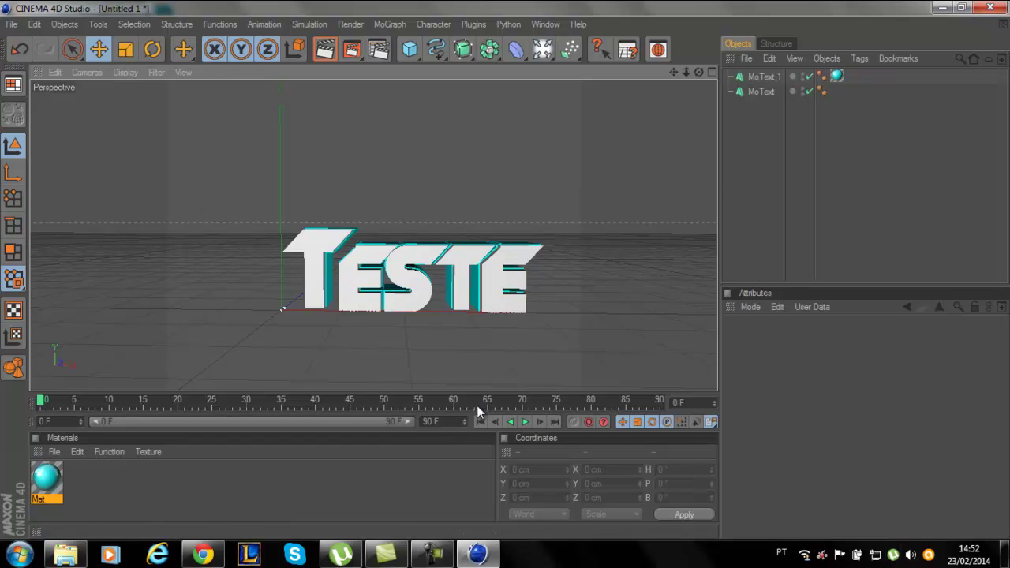
click(426, 421)
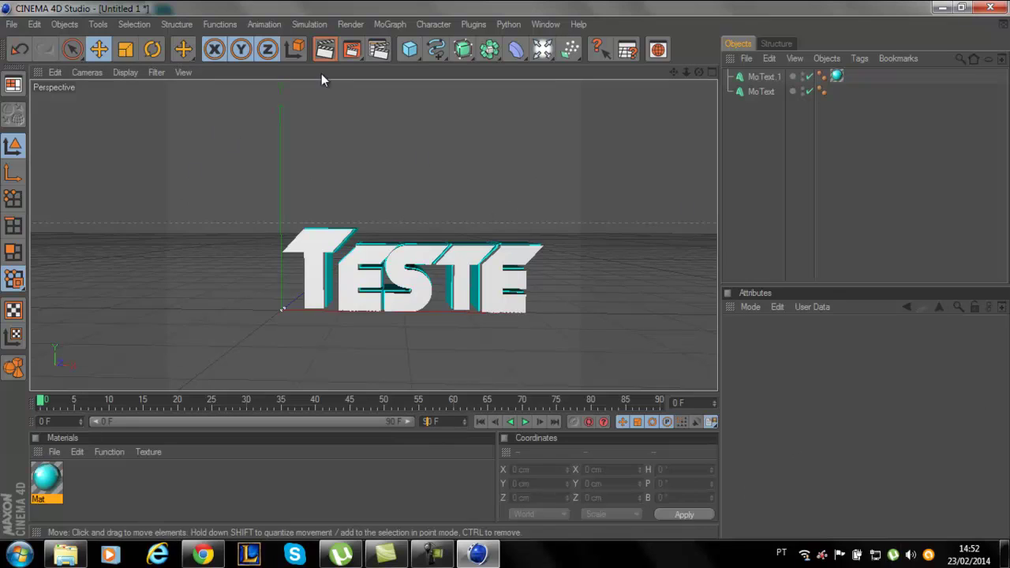
click(544, 50)
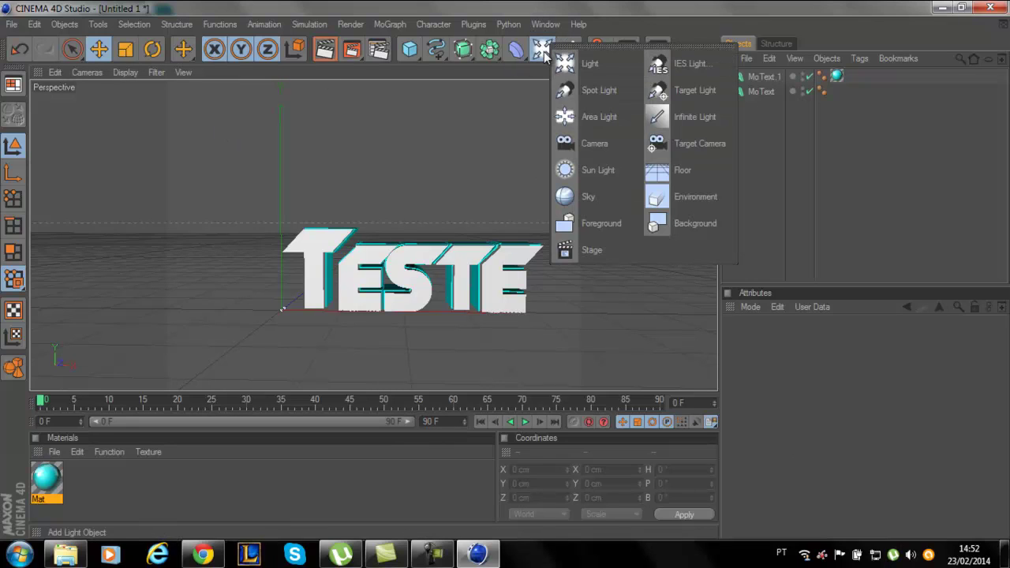
drag(544, 51, 590, 144)
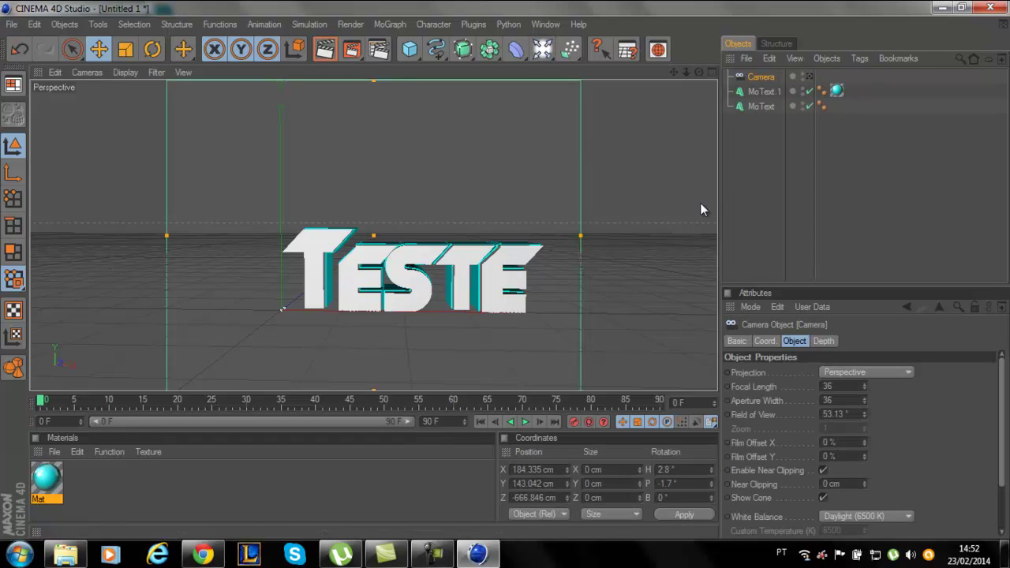
click(808, 76)
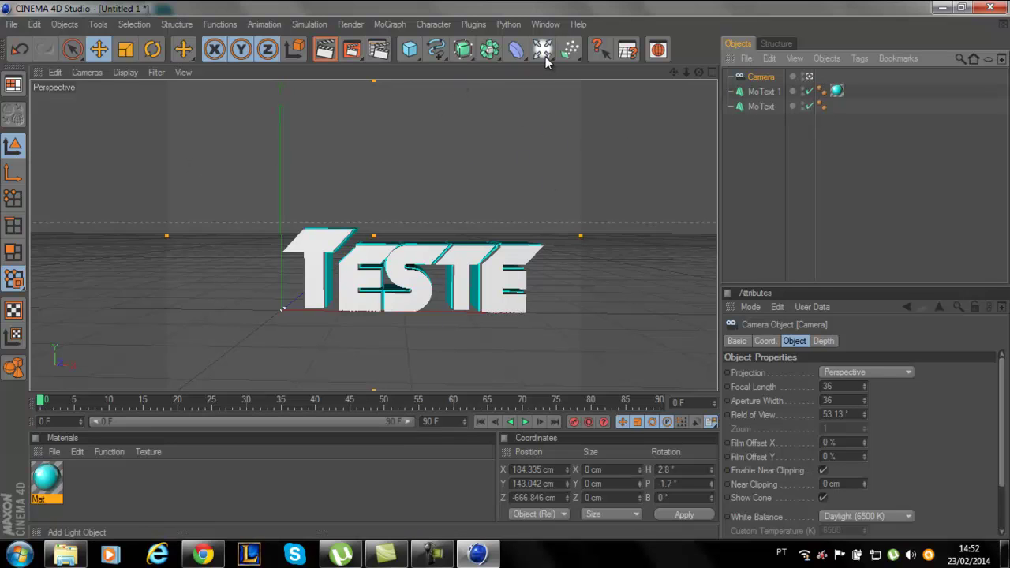
drag(545, 56, 703, 169)
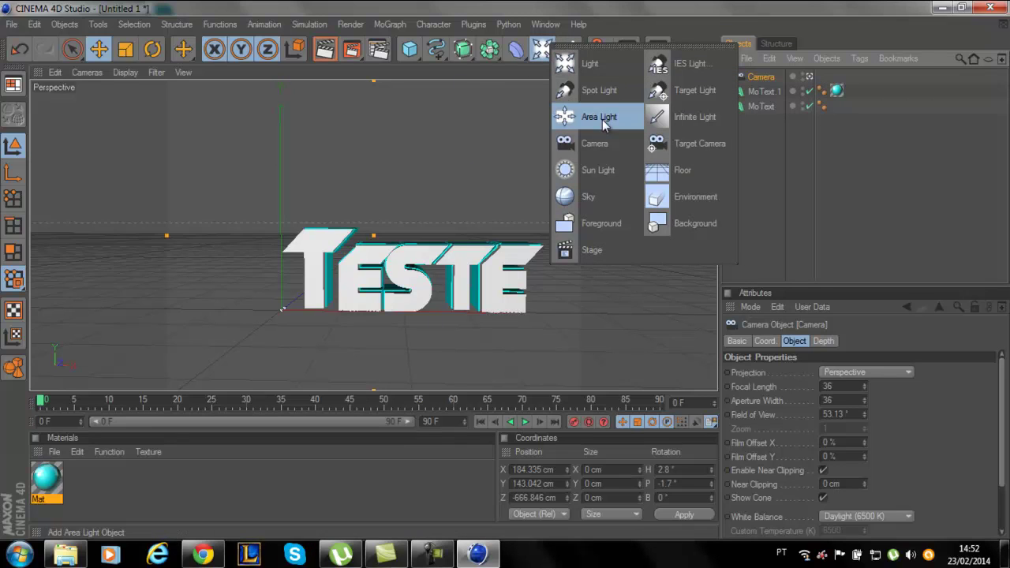
click(699, 172)
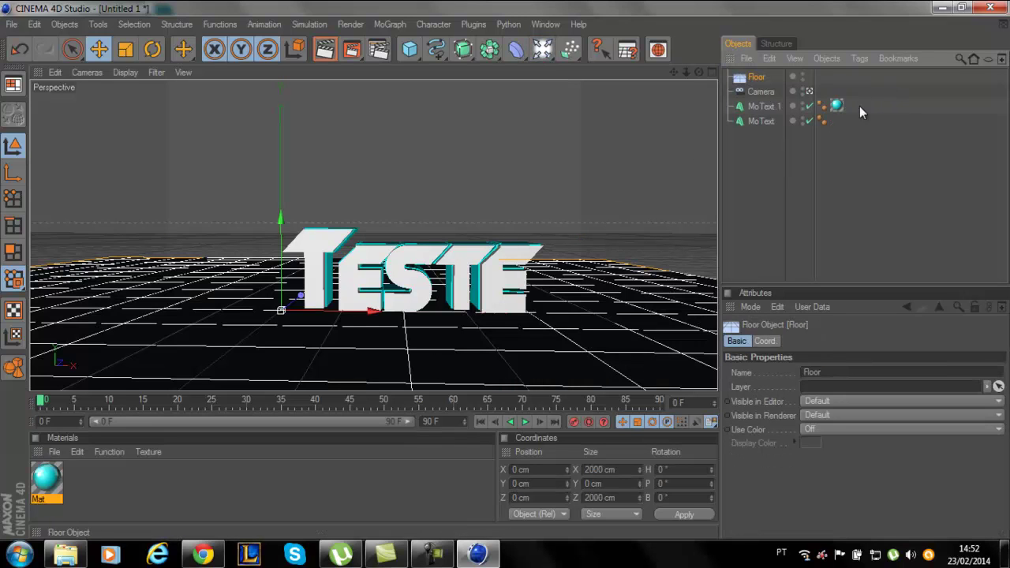
Create a new material Mat.1 and set its colour to a saturated blue (R 21, B 255).
click(824, 227)
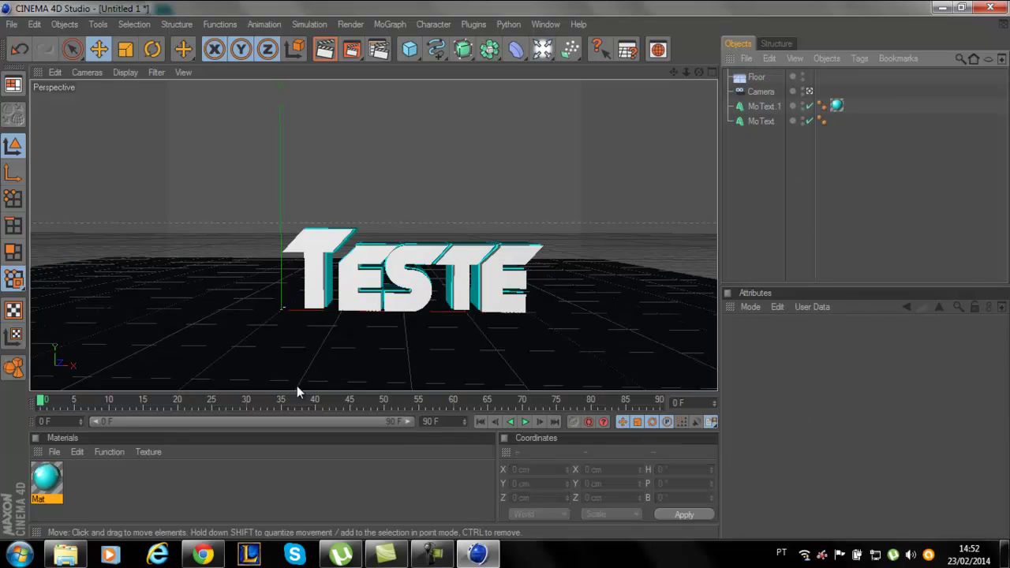
click(55, 451)
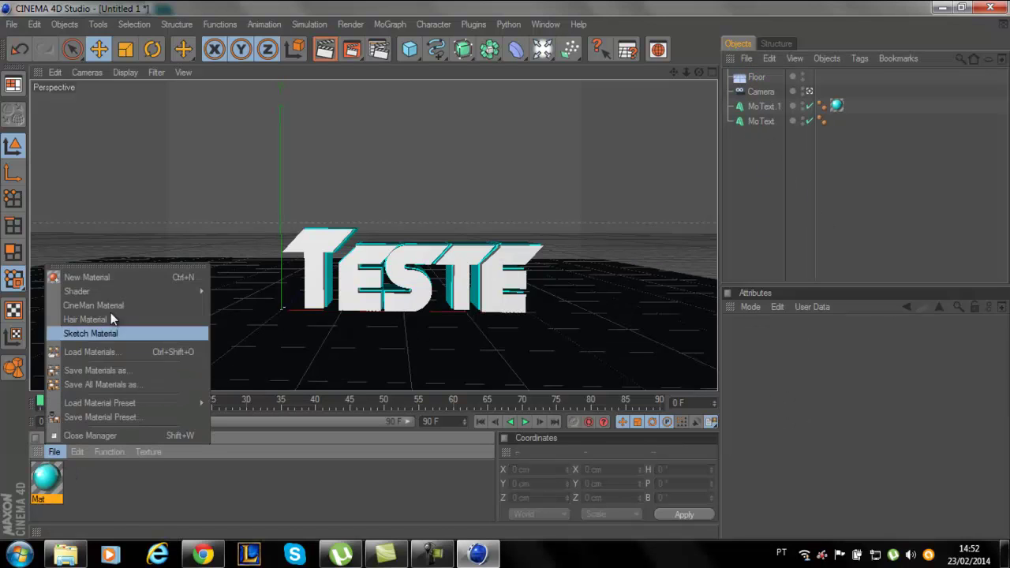
click(127, 272)
double_click(66, 493)
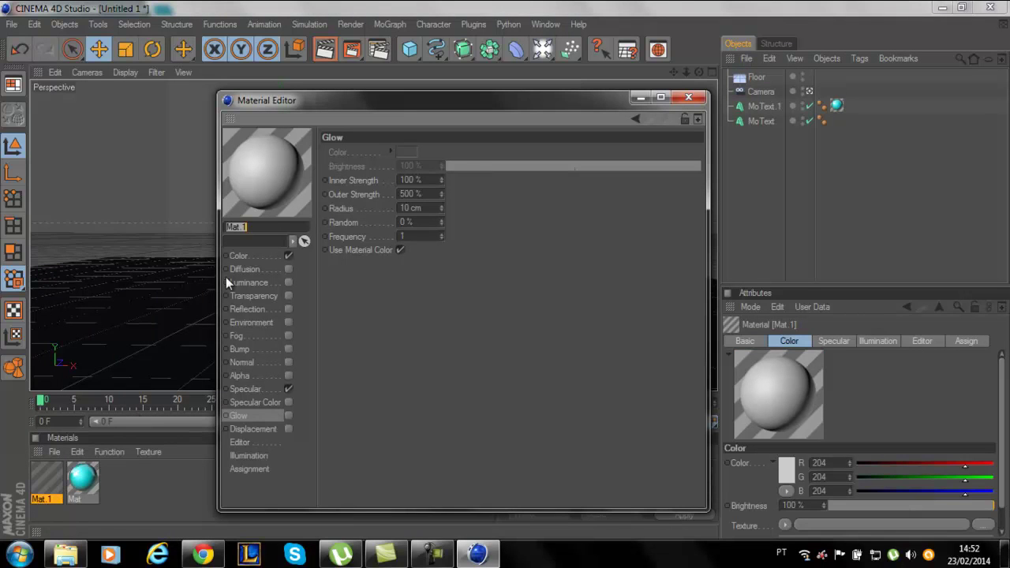
click(238, 255)
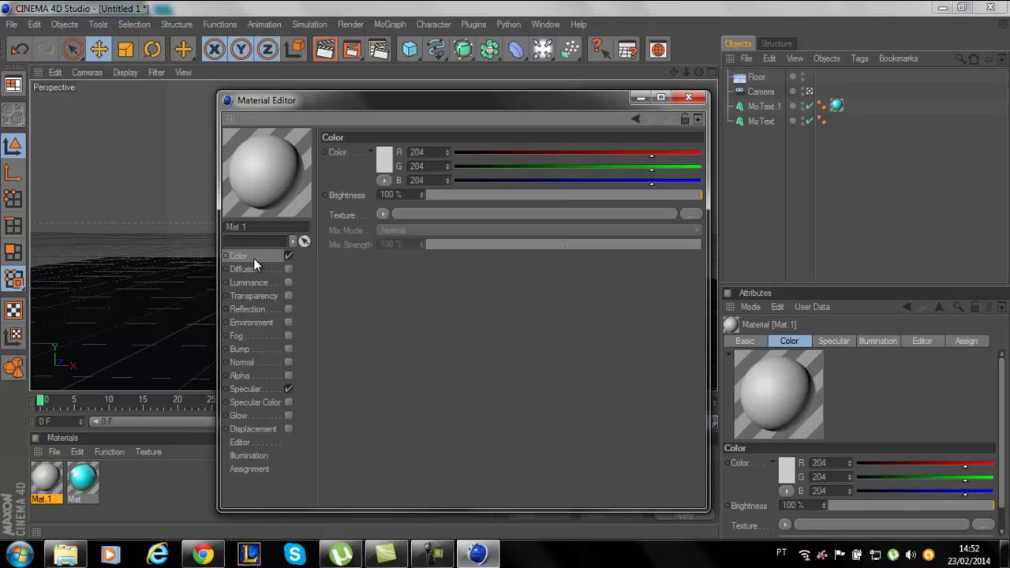
click(380, 158)
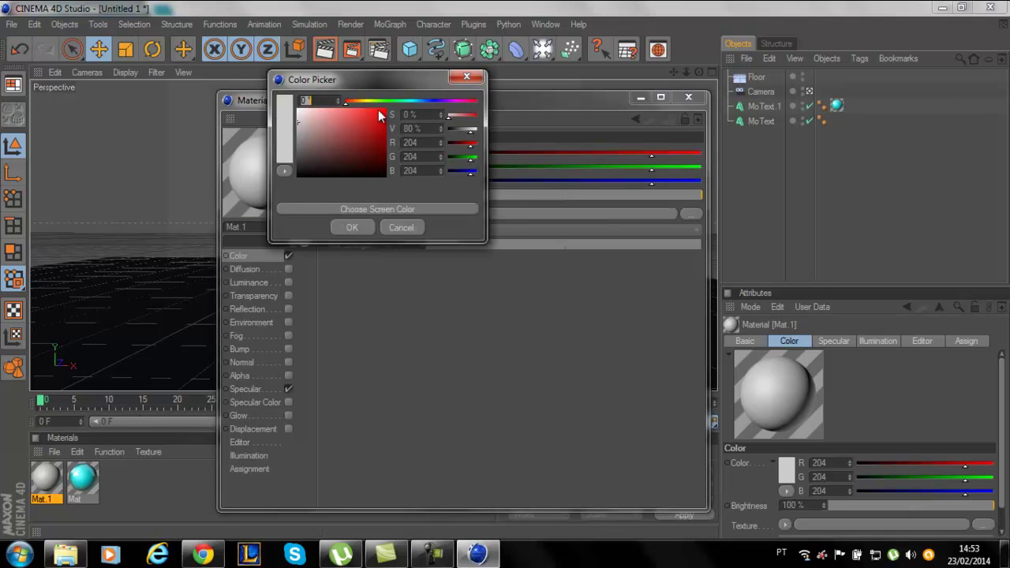
drag(390, 110, 434, 103)
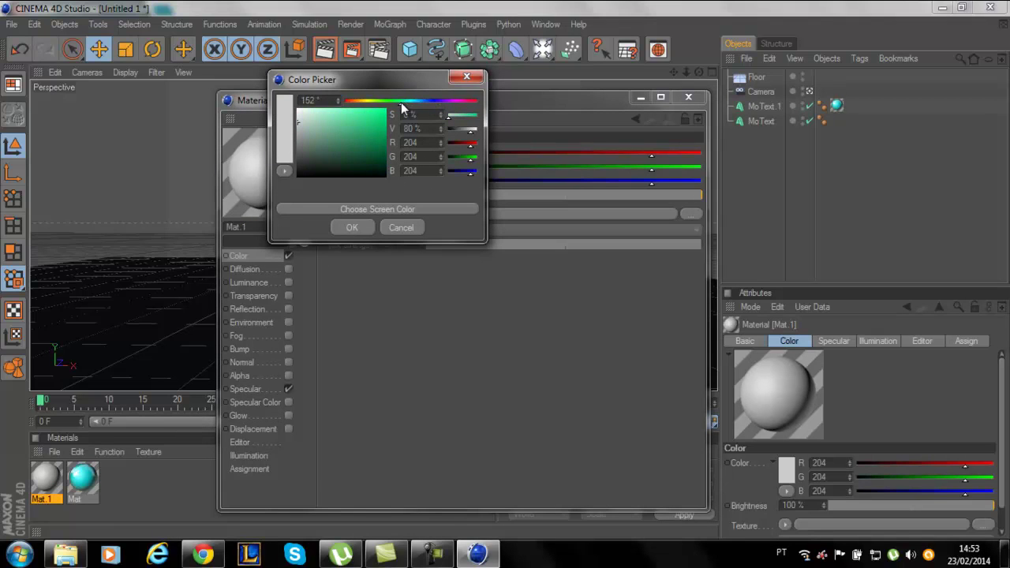
drag(347, 158, 385, 109)
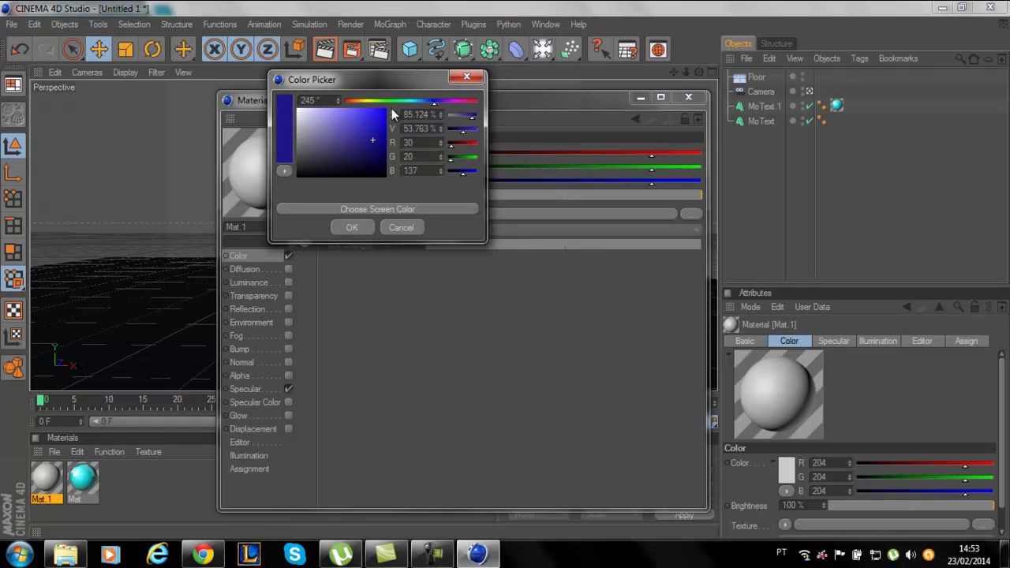
click(352, 228)
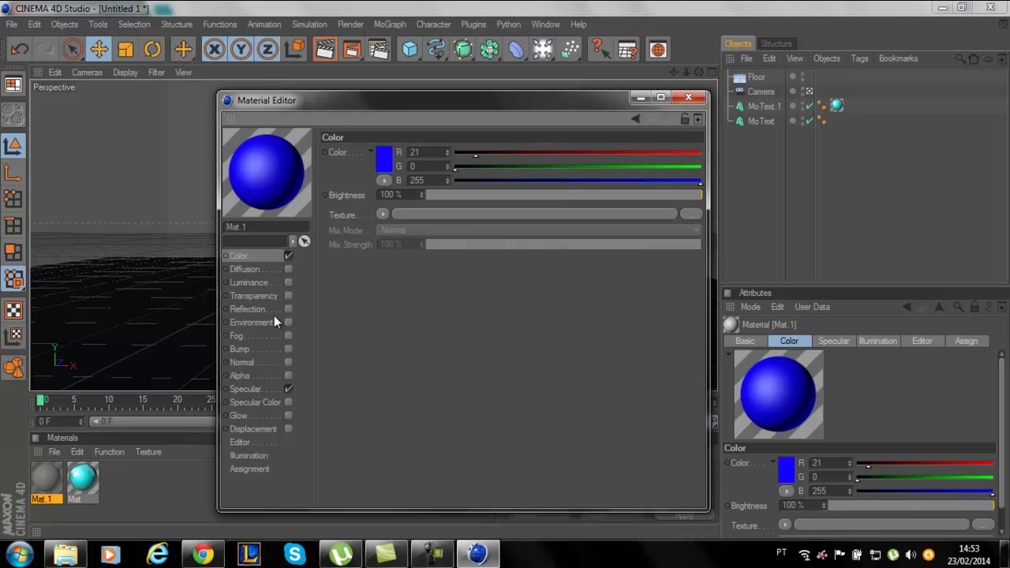
Enable Glow and Luminance on Mat.1, giving Luminance a Fresnel texture.
click(288, 416)
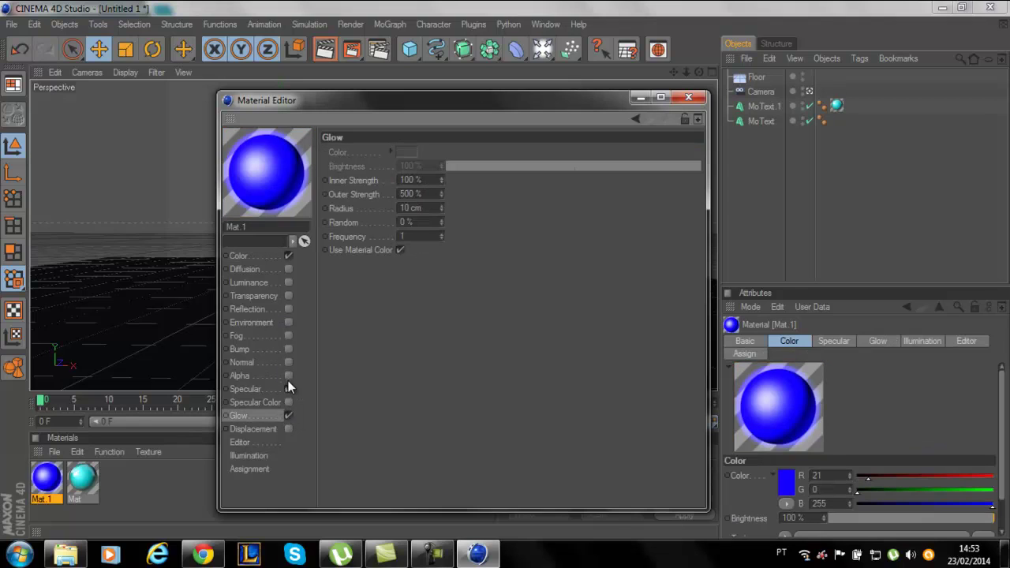
click(286, 296)
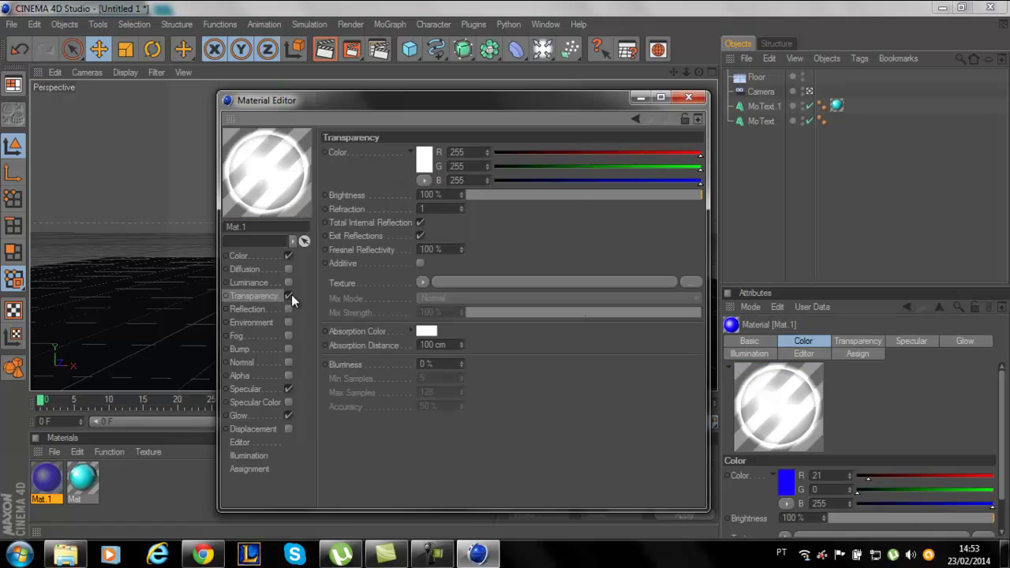
click(289, 296)
click(288, 282)
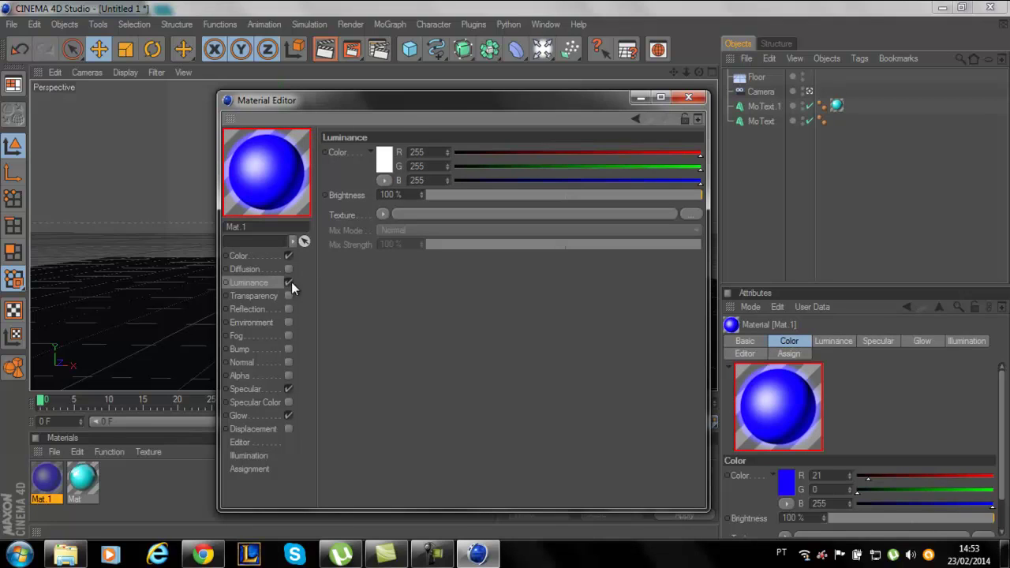
click(381, 214)
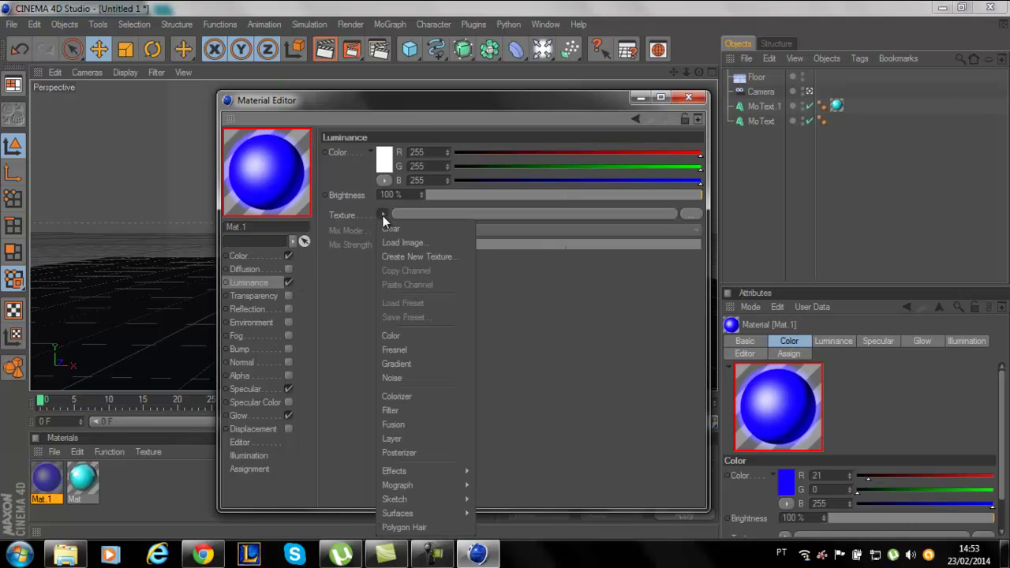
click(398, 350)
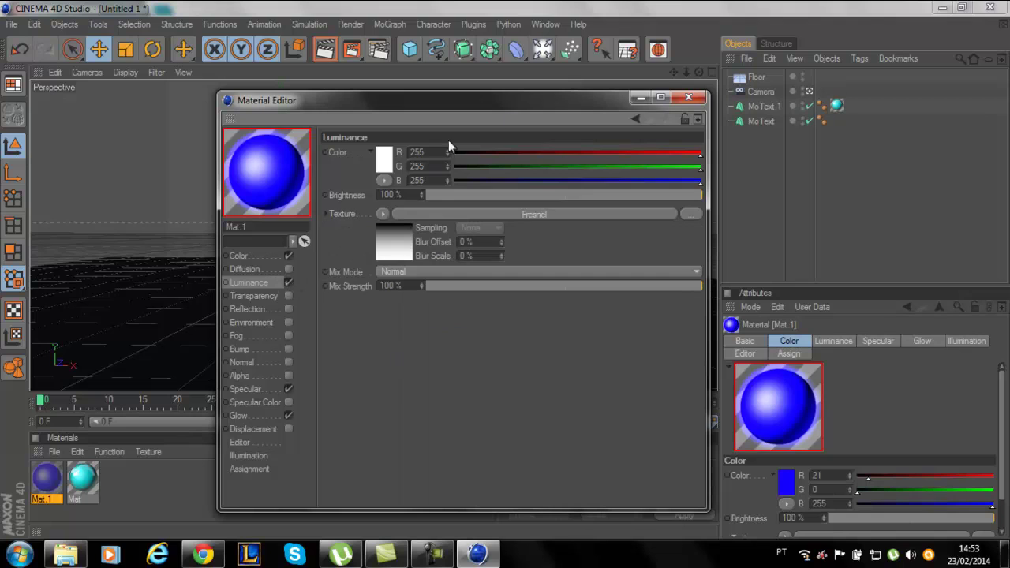
click(688, 96)
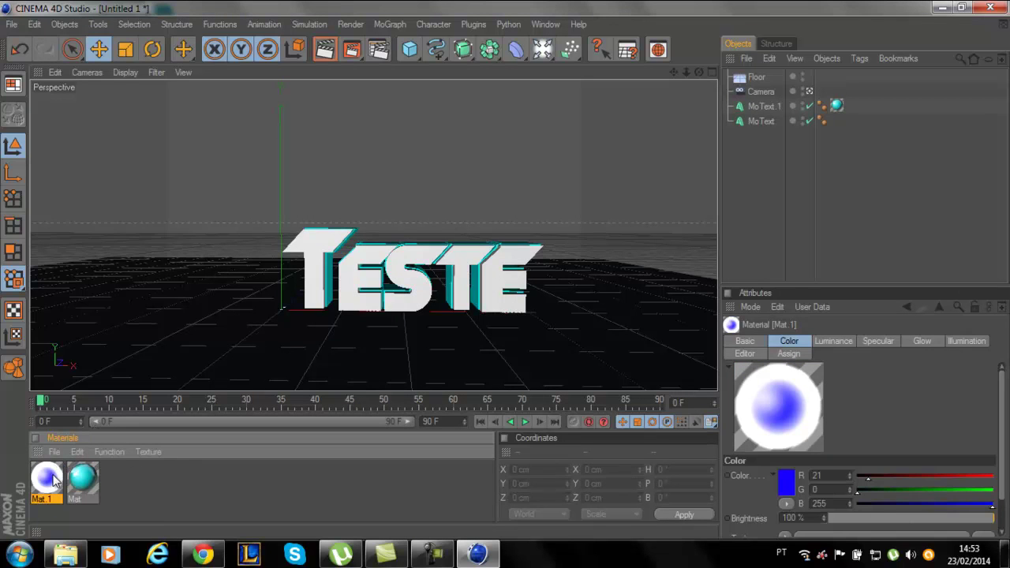
Apply Mat.1 to the Floor and turn off its Luminance channel.
mouse_move(53, 482)
mouse_down()
mouse_move(477, 281)
mouse_move(706, 154)
mouse_up()
drag(765, 87, 769, 73)
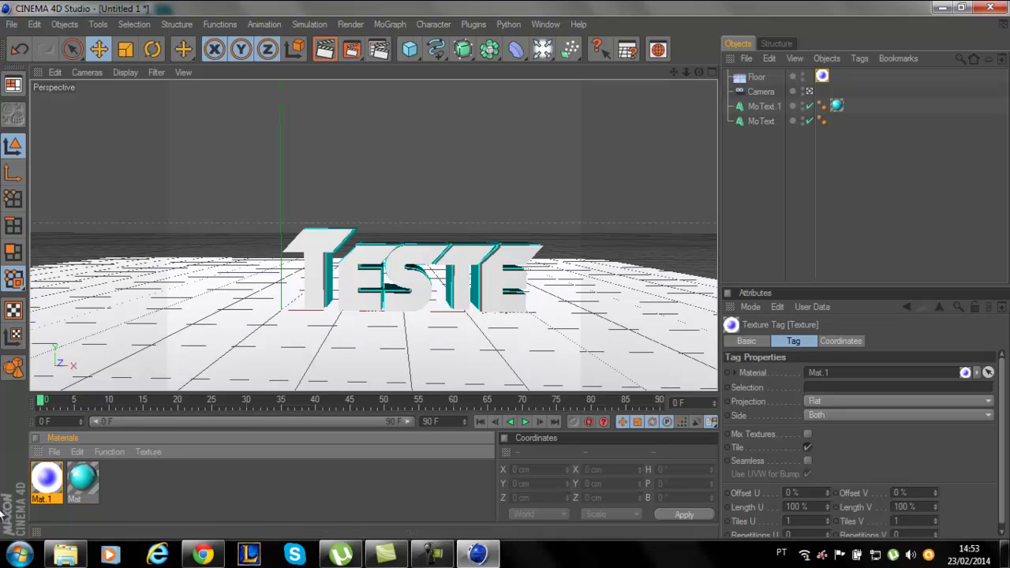
double_click(46, 491)
click(288, 282)
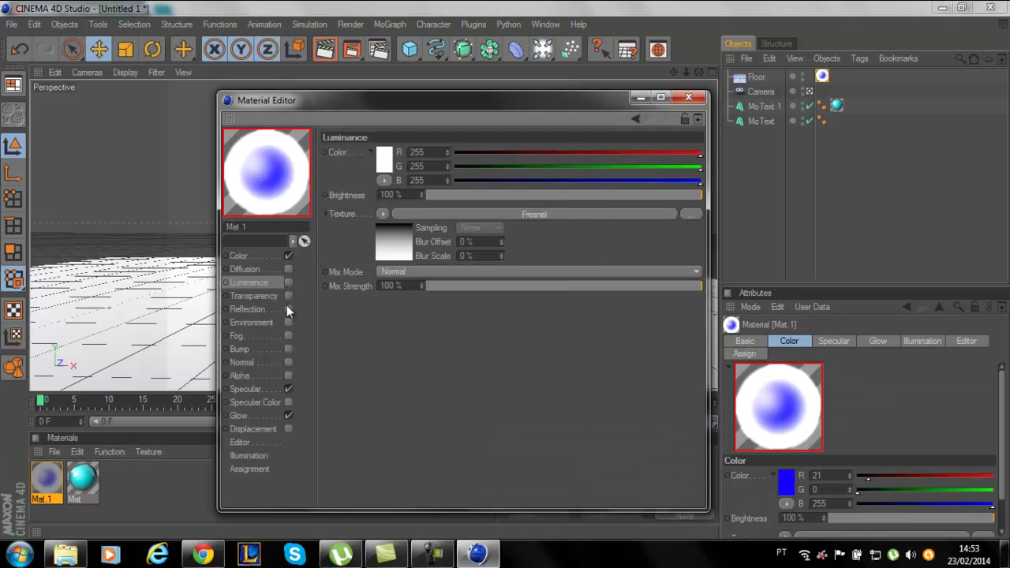
click(681, 99)
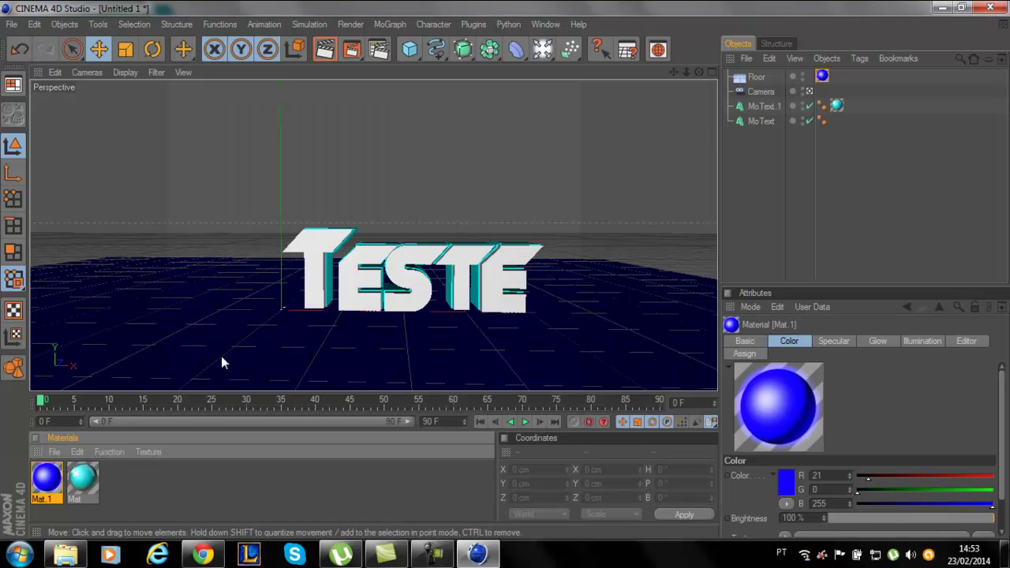
Delete the Floor's material tags and then the Floor object itself.
click(781, 249)
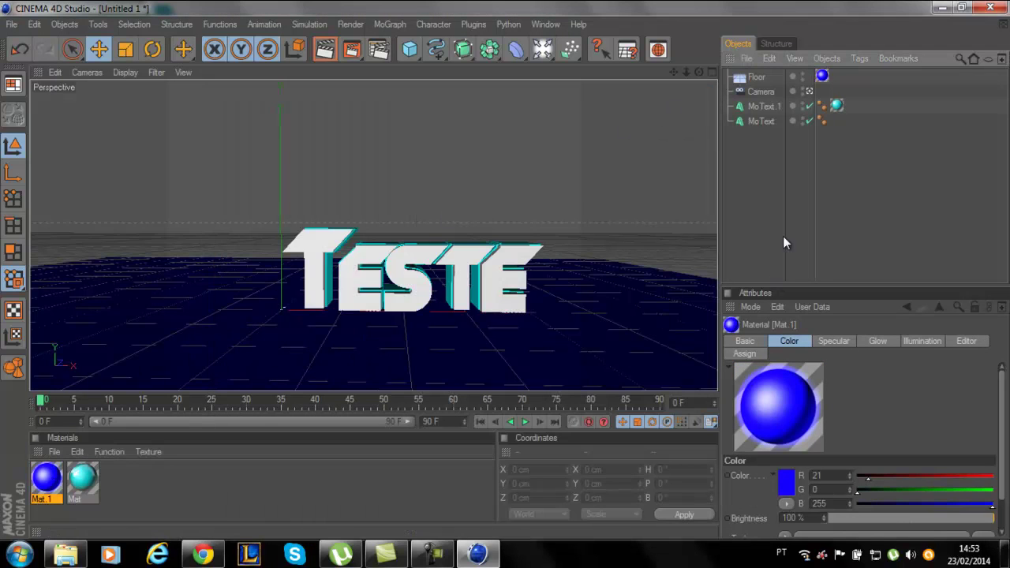
drag(47, 479, 579, 294)
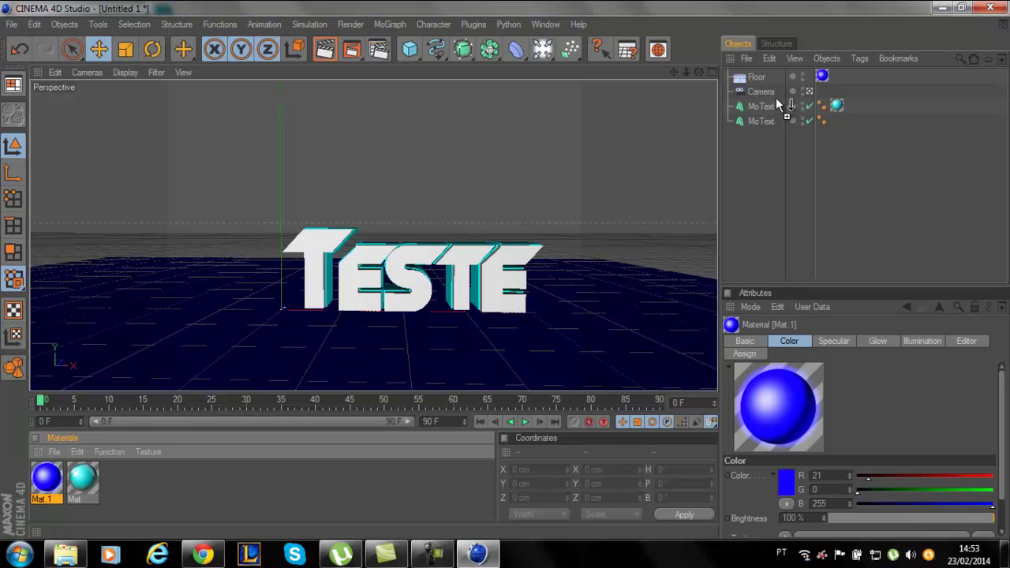
drag(792, 72, 790, 73)
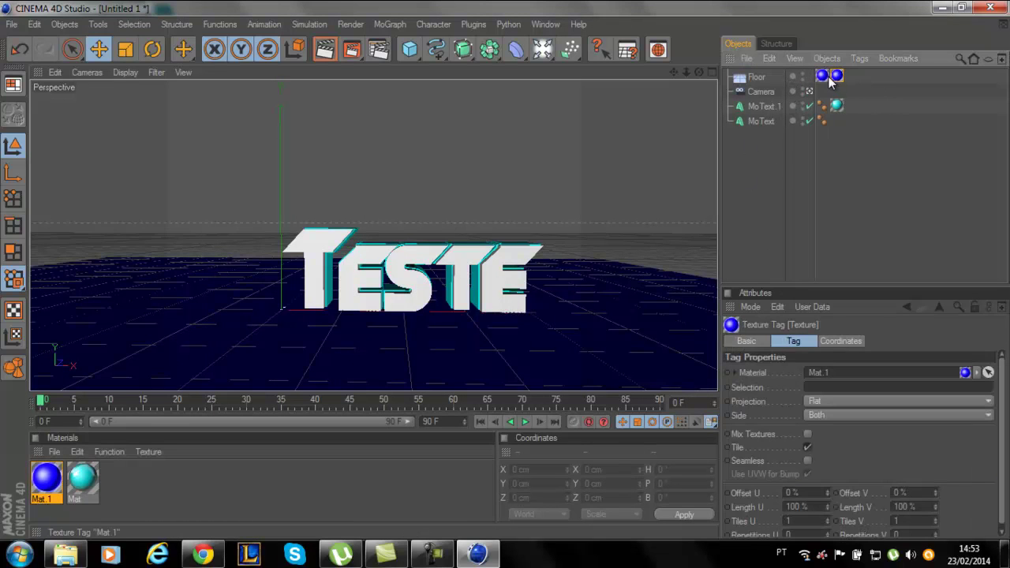
click(822, 75)
key(Delete)
click(822, 75)
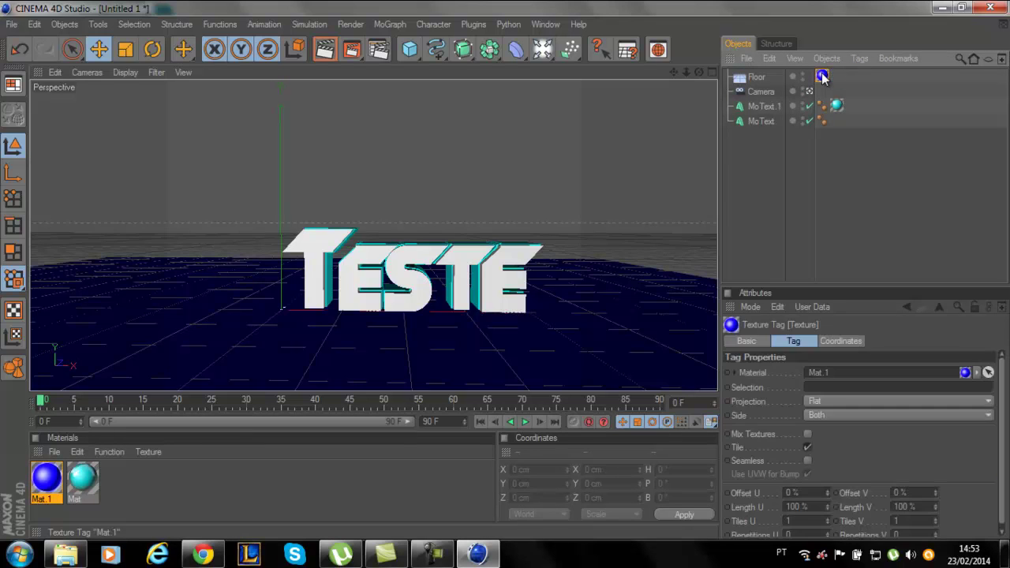
key(Delete)
click(759, 79)
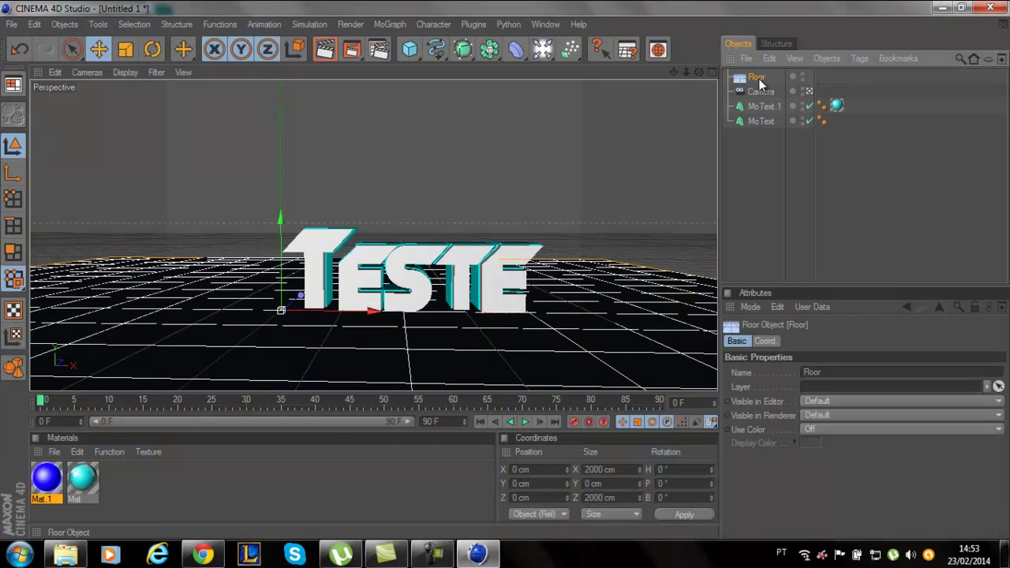
key(Delete)
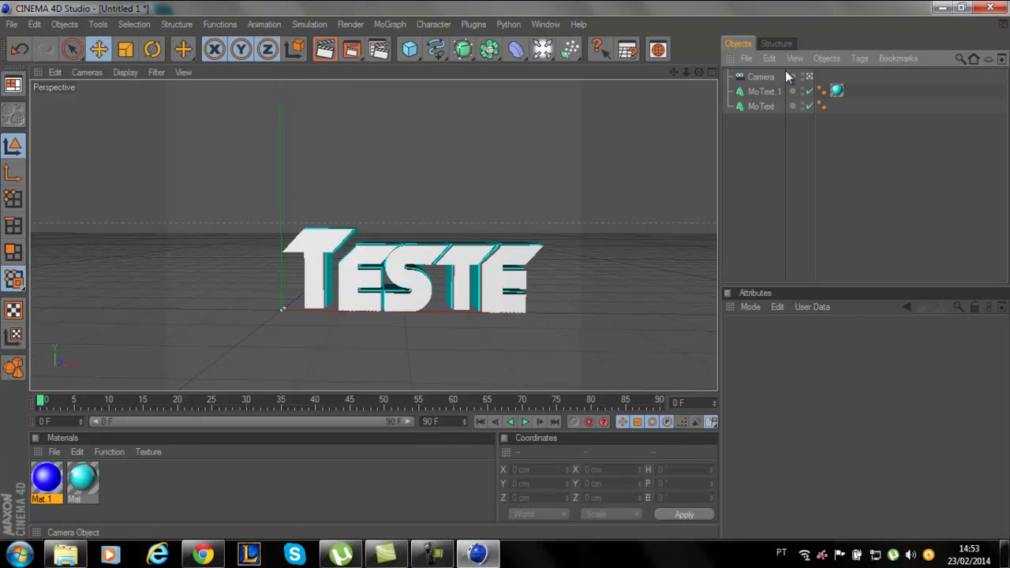
Move the selected camera in close beside the letter T, ending near X −74.958, Y 103.356, Z −256.226 cm.
click(760, 77)
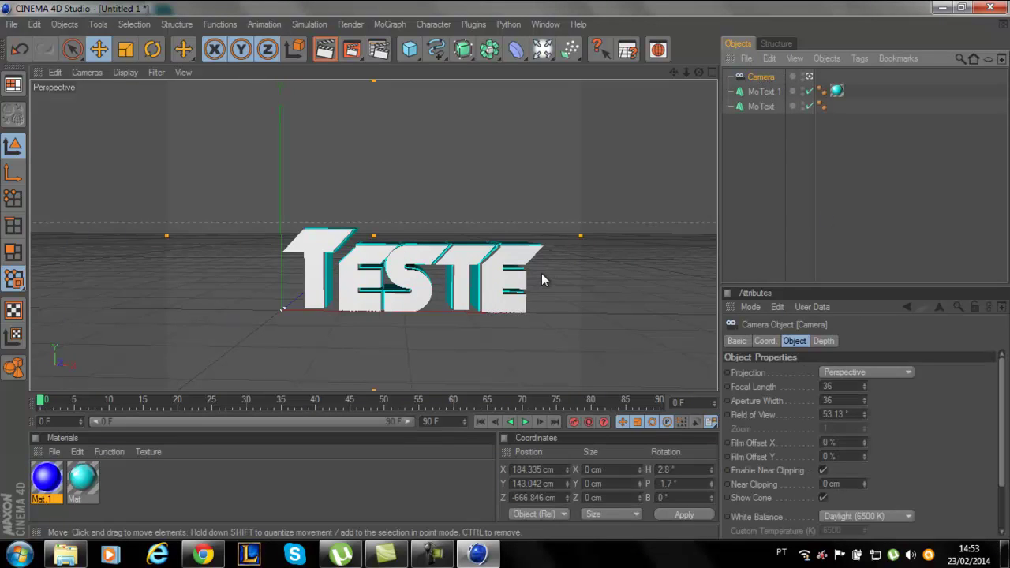
alt+right_drag(541, 272, 698, 286)
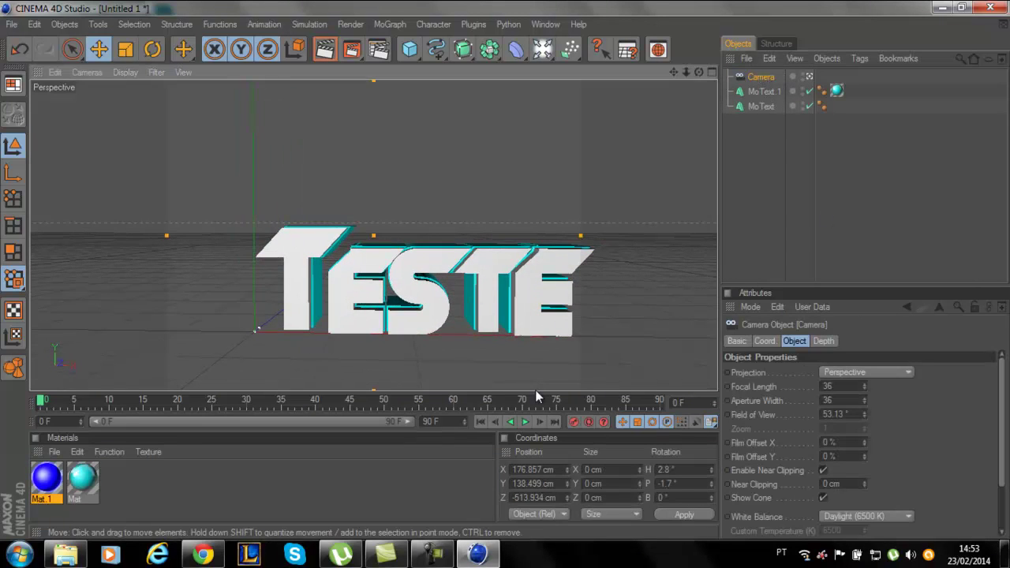
drag(672, 71, 646, 111)
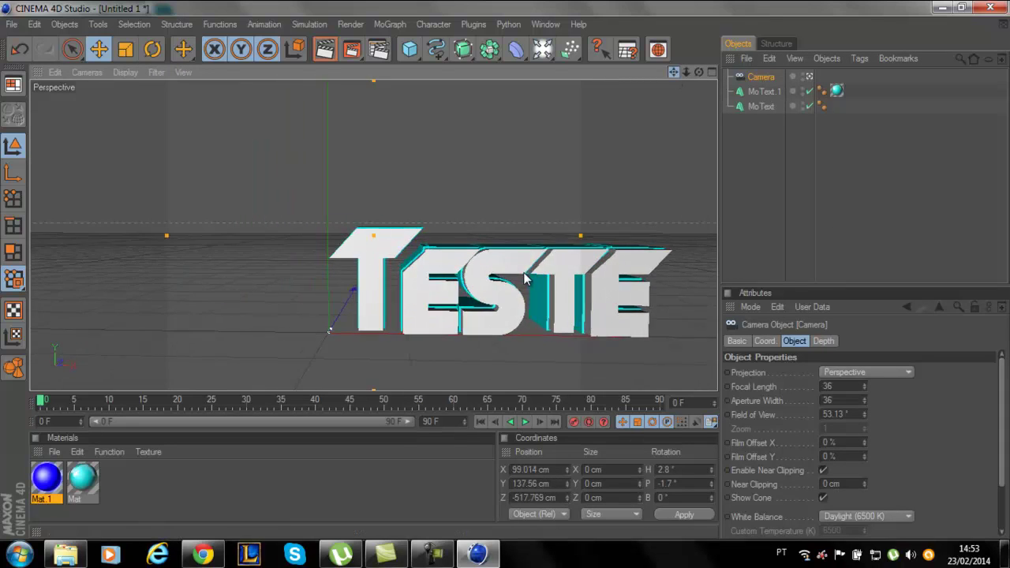
scroll(536, 273, up, 5)
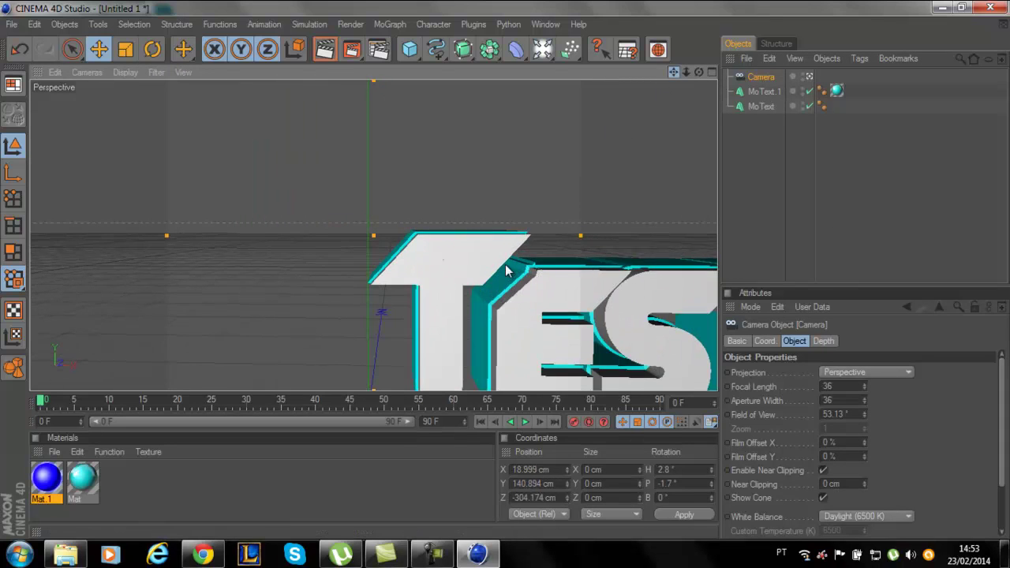
scroll(505, 268, up, 2)
scroll(513, 253, up, 2)
scroll(561, 216, up, 3)
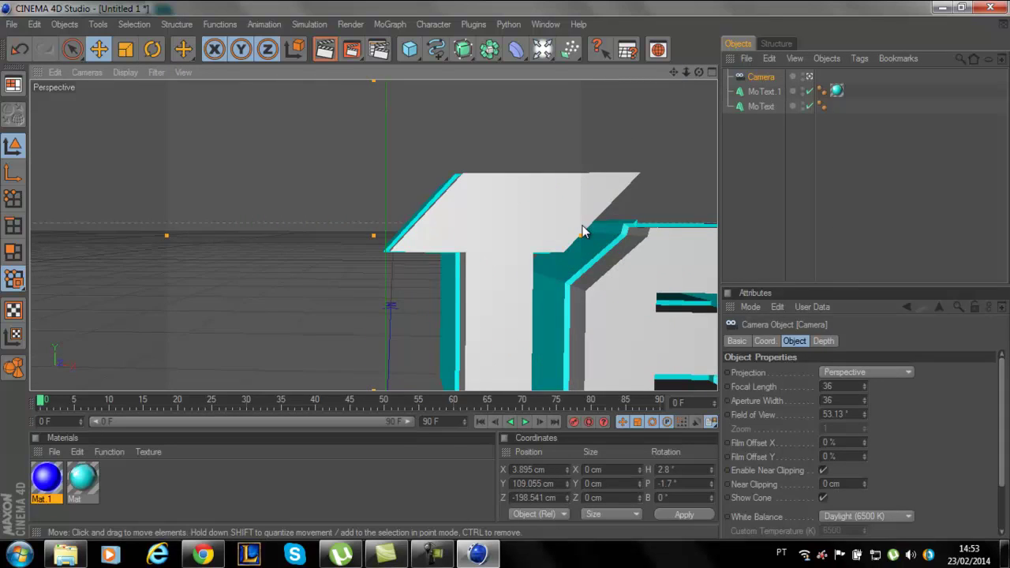
scroll(581, 226, down, 3)
mouse_move(674, 71)
mouse_down()
mouse_move(500, 269)
mouse_move(527, 276)
mouse_move(500, 275)
mouse_up()
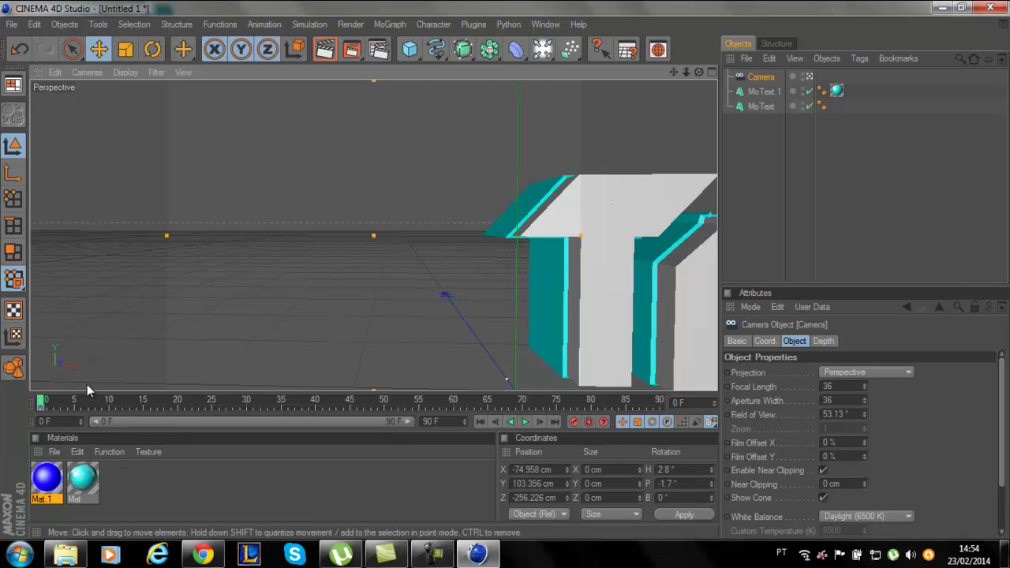
Set a camera keyframe at frame 5, slid slightly along the text.
drag(41, 403, 75, 402)
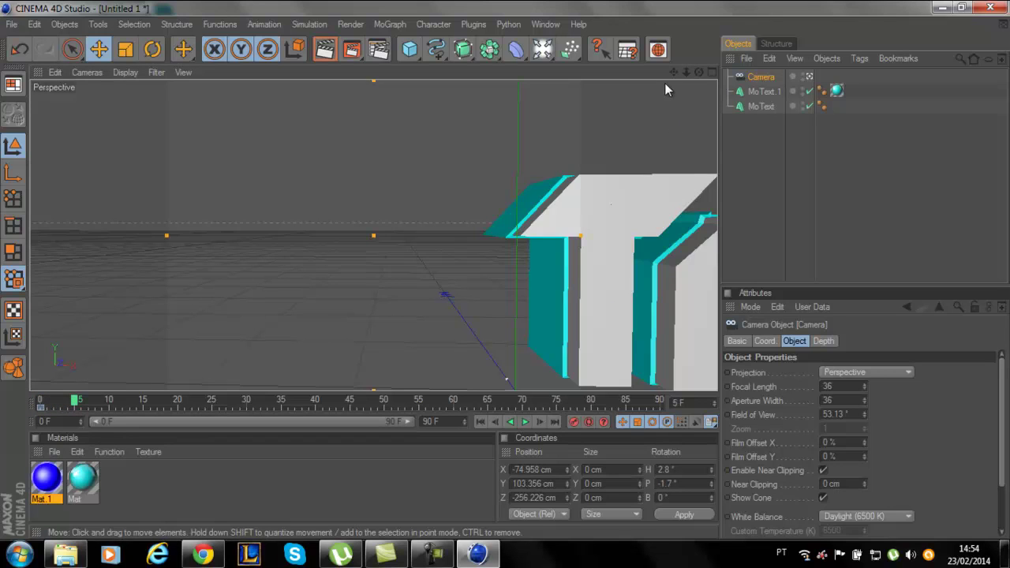
drag(673, 72, 508, 277)
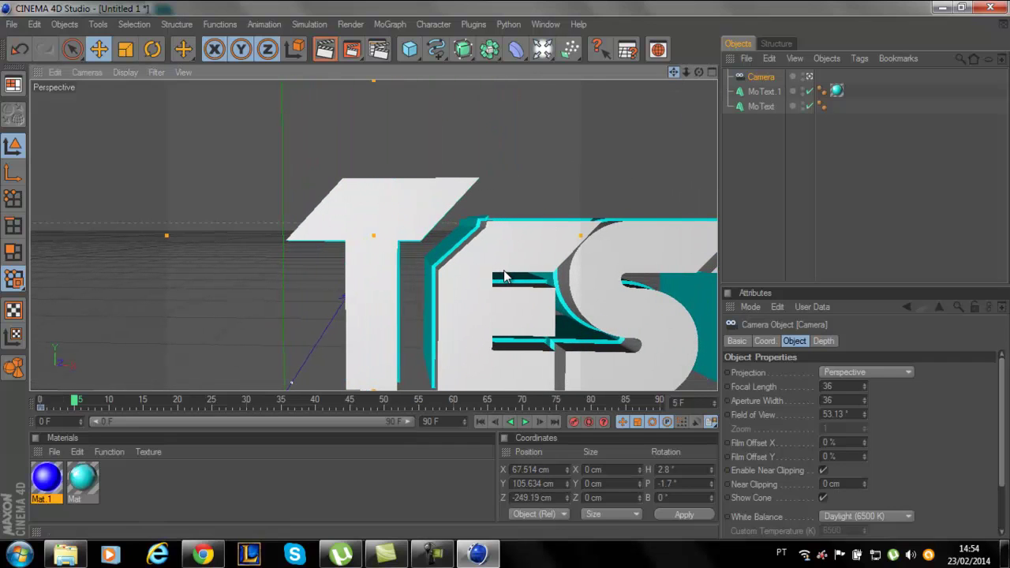
click(574, 423)
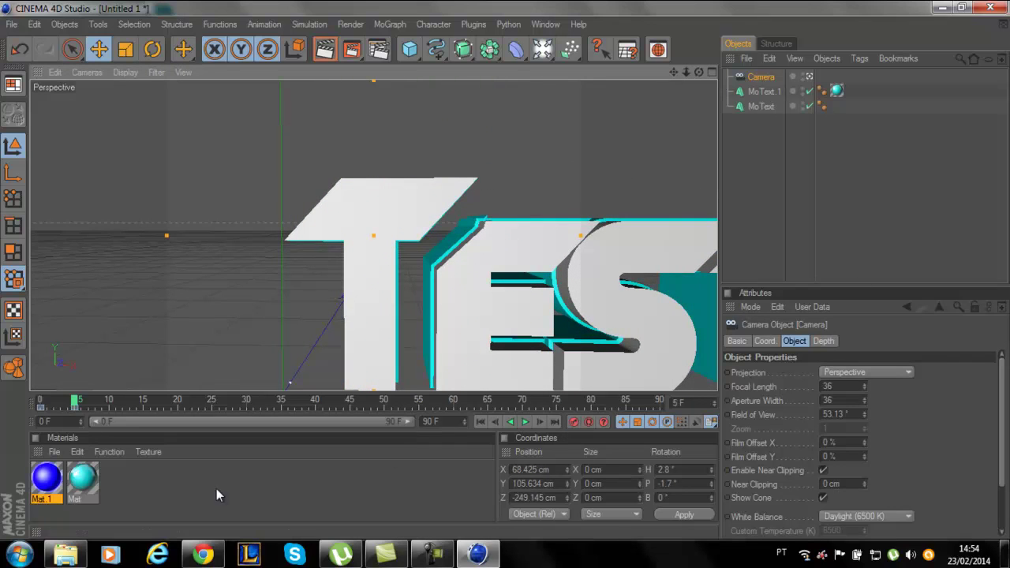
Slide the camera progressively right along TESTE at frames 10, 20 and 30.
drag(71, 403, 123, 402)
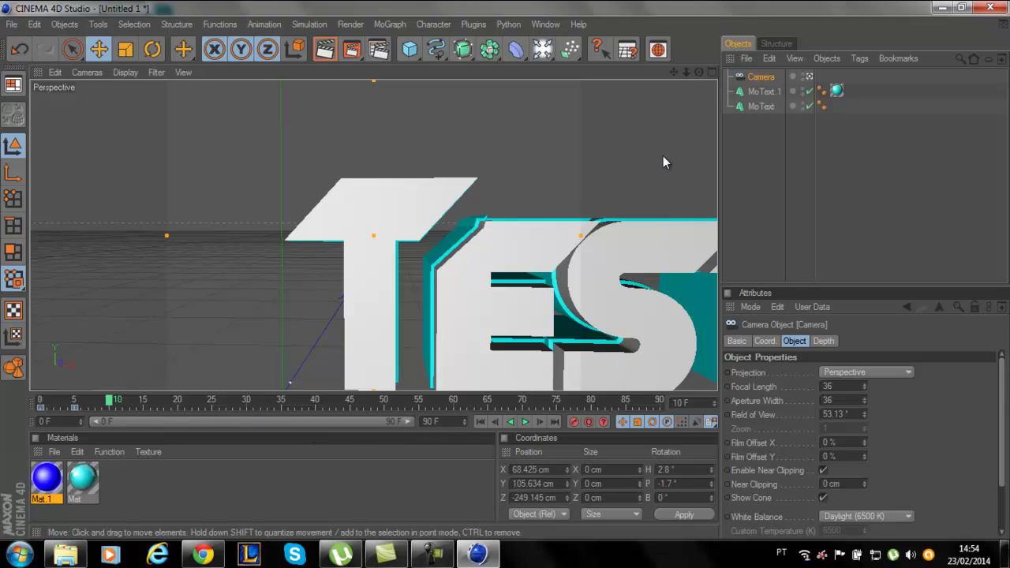
mouse_move(673, 72)
mouse_down()
mouse_move(504, 269)
mouse_move(631, 107)
mouse_up()
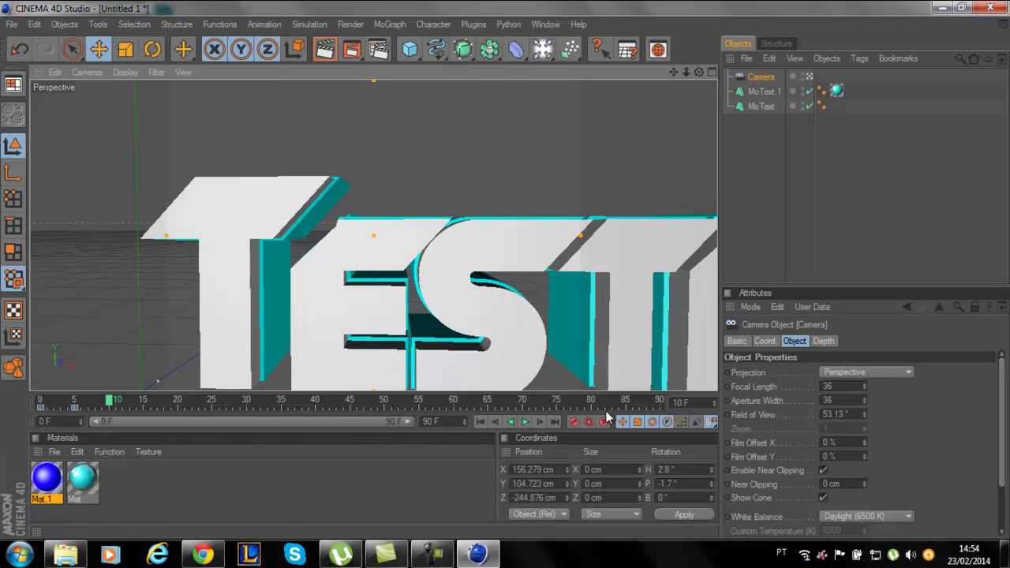
drag(116, 402, 175, 409)
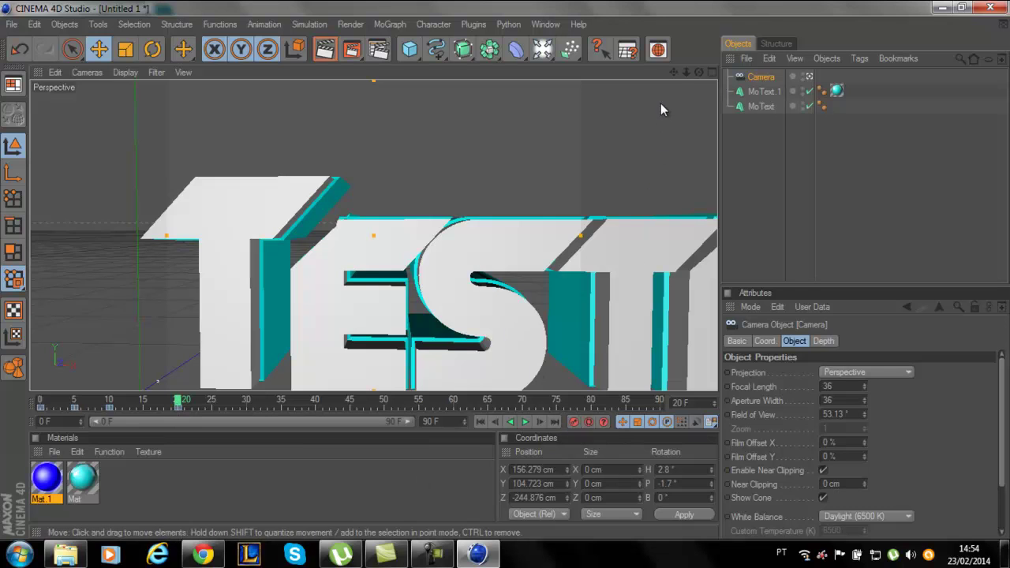
mouse_move(673, 72)
mouse_down()
mouse_move(491, 276)
mouse_move(676, 158)
mouse_up()
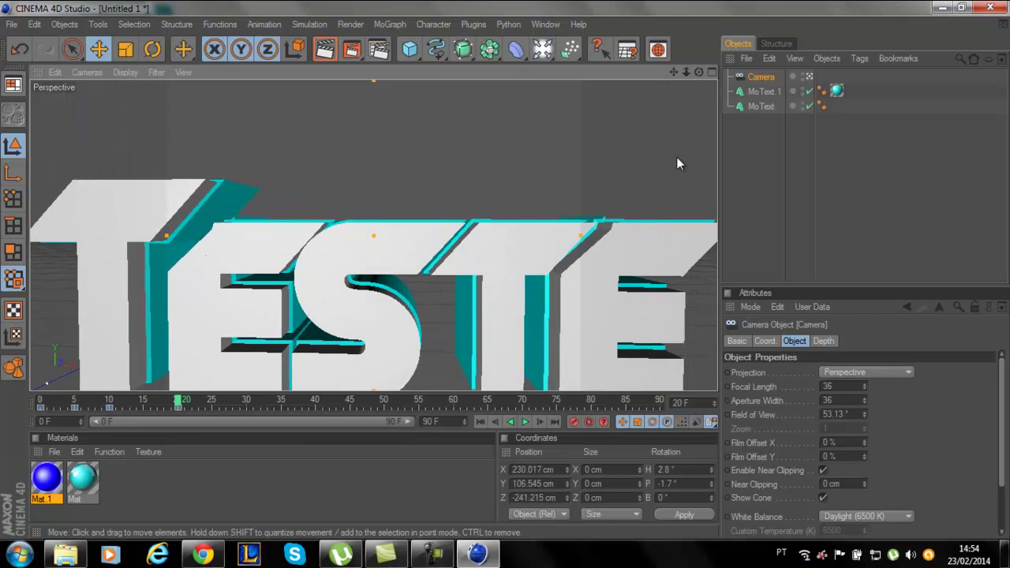
click(246, 399)
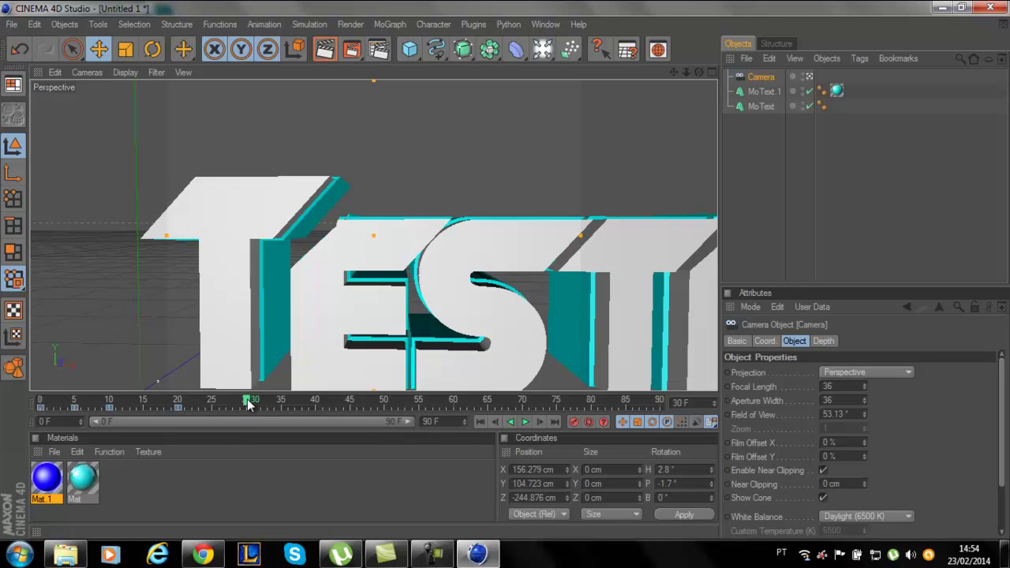
drag(673, 72, 505, 269)
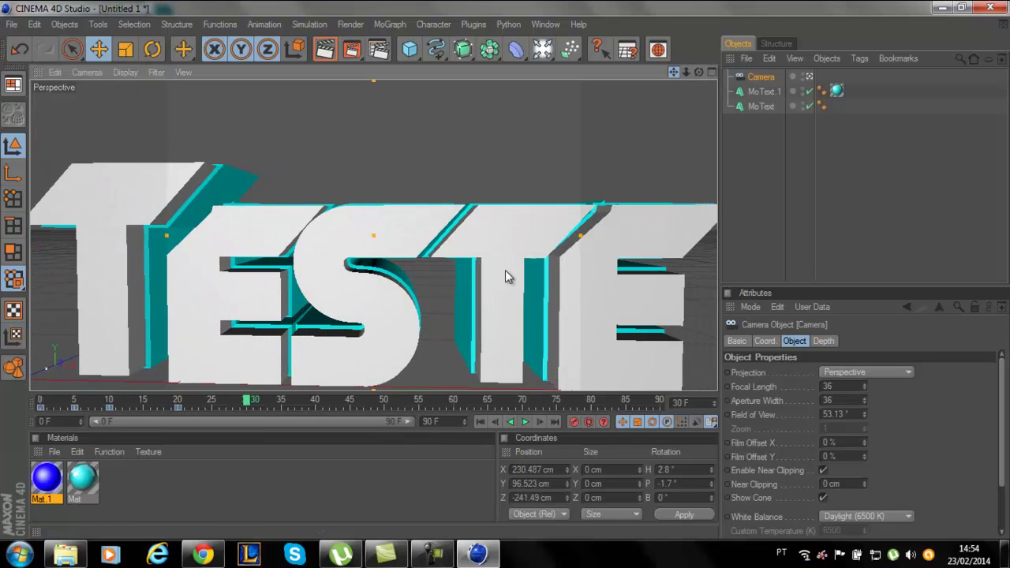
Key the camera at frame 30, then shift it toward the end of TESTE at frame 40.
click(573, 422)
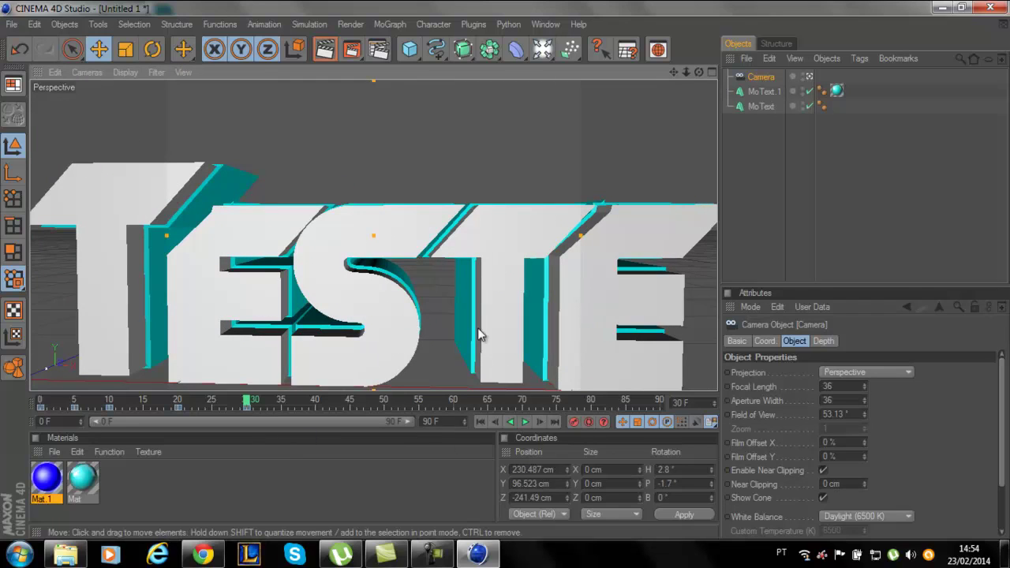
drag(246, 402, 316, 404)
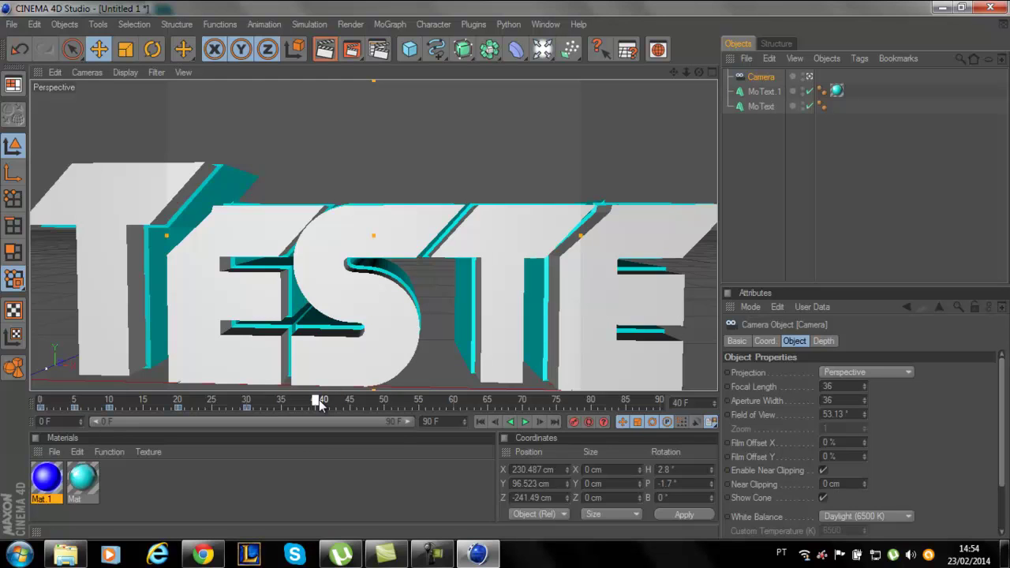
drag(674, 72, 508, 276)
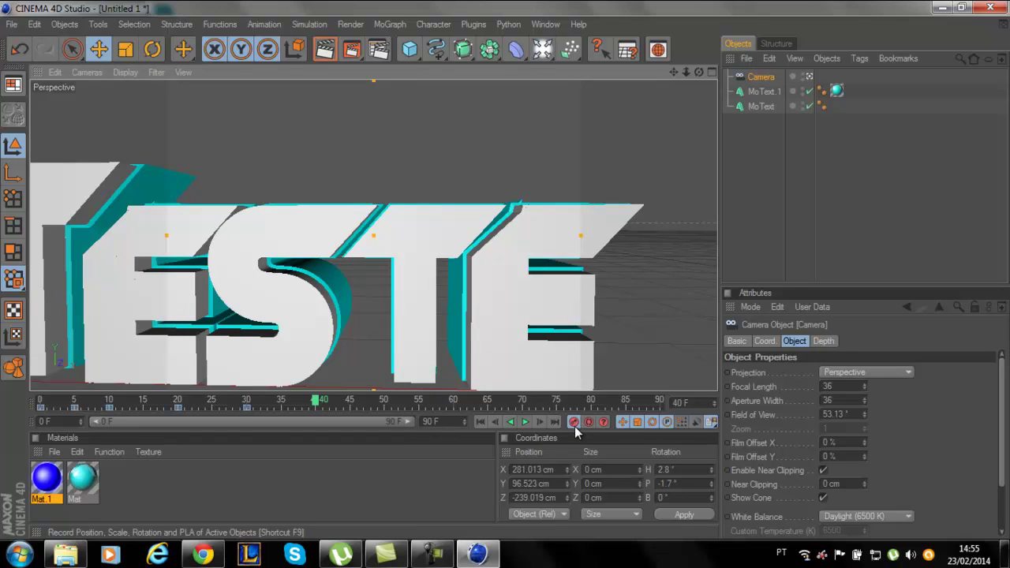
Bring the camera over TESTE at frame 50, then pull back to Z −402.508 cm at frame 60.
drag(320, 404, 384, 403)
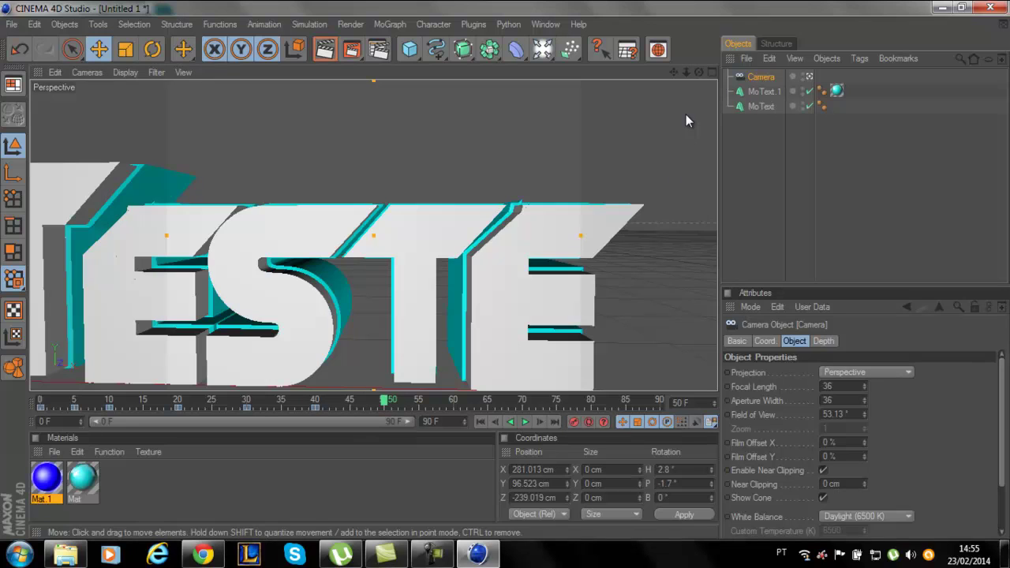
drag(673, 72, 508, 276)
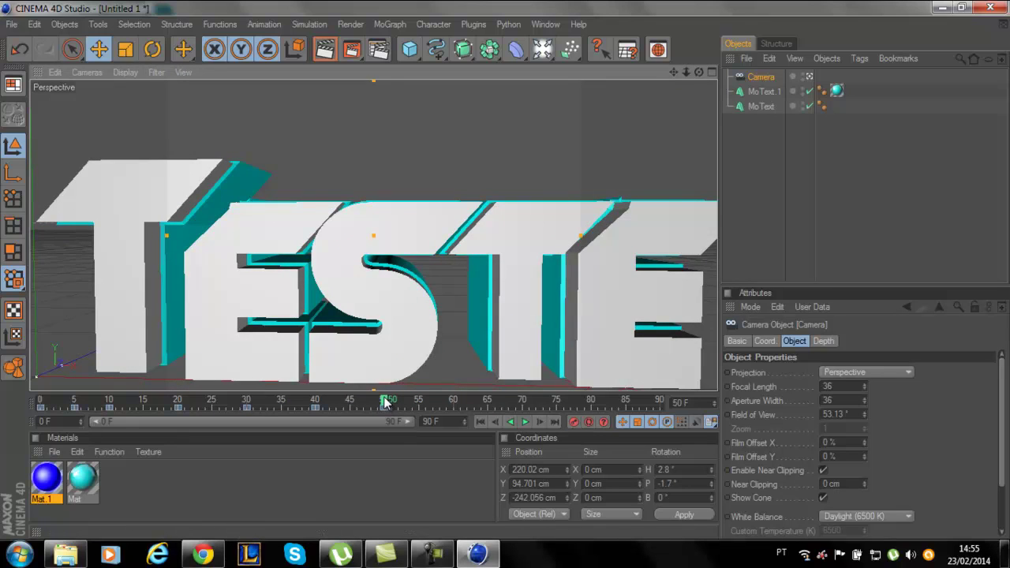
drag(384, 402, 453, 400)
scroll(535, 308, down, 3)
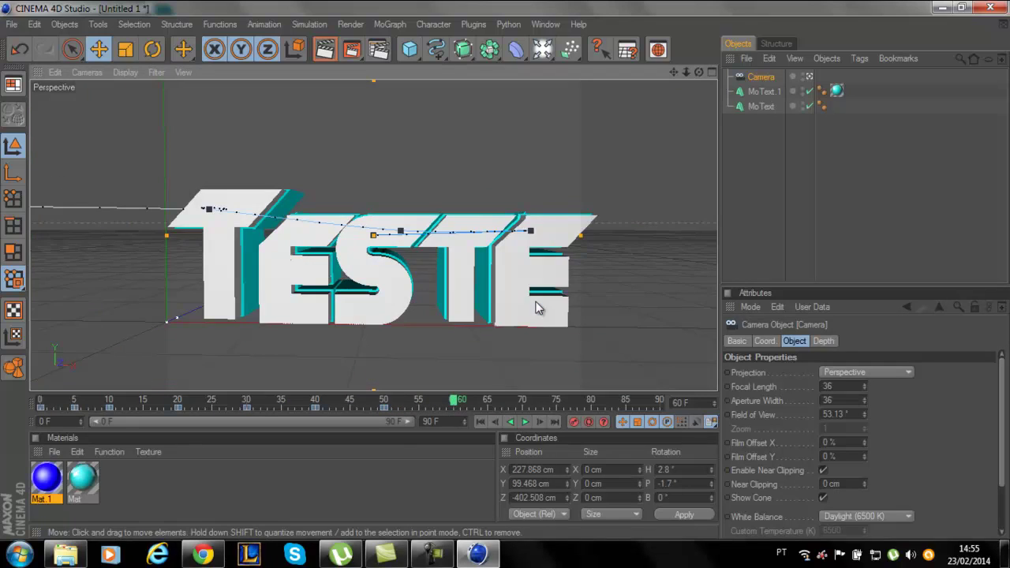
Key the camera at frame 60, then pull it back toward TESTE and key frame 70.
click(576, 426)
drag(451, 401, 526, 402)
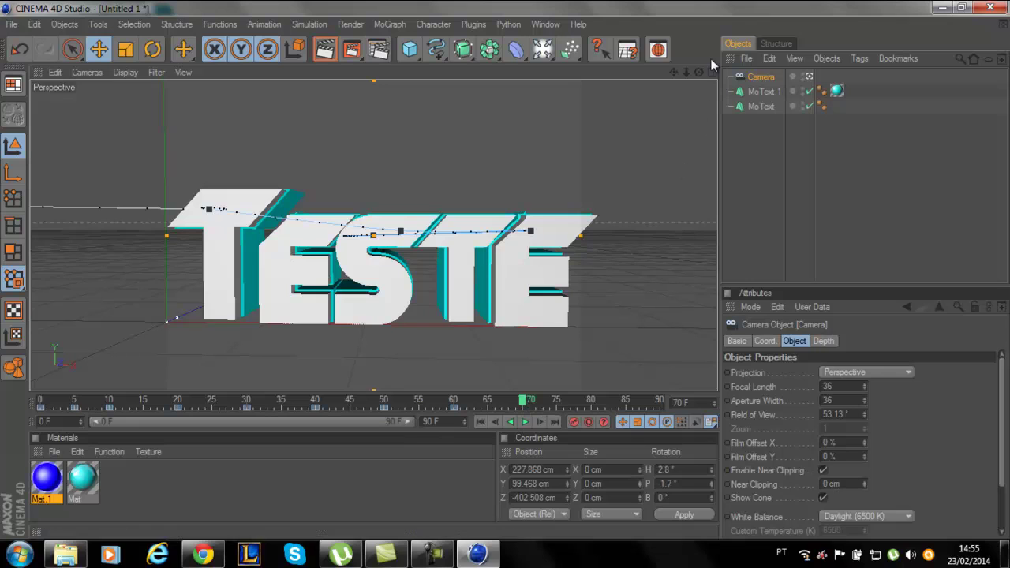
mouse_move(679, 73)
mouse_down()
mouse_move(669, 74)
mouse_move(699, 72)
mouse_move(509, 275)
mouse_up()
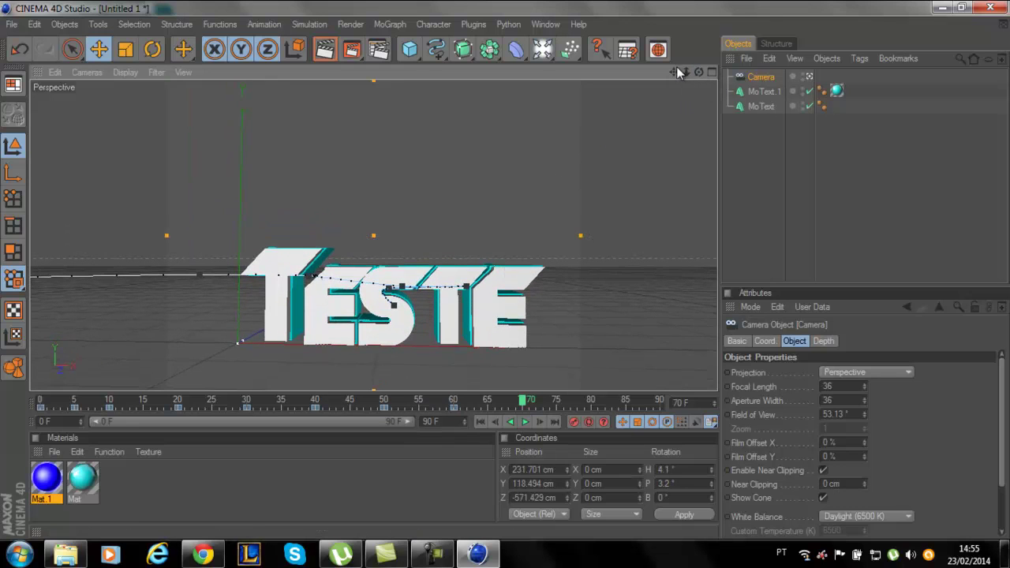
drag(673, 72, 508, 271)
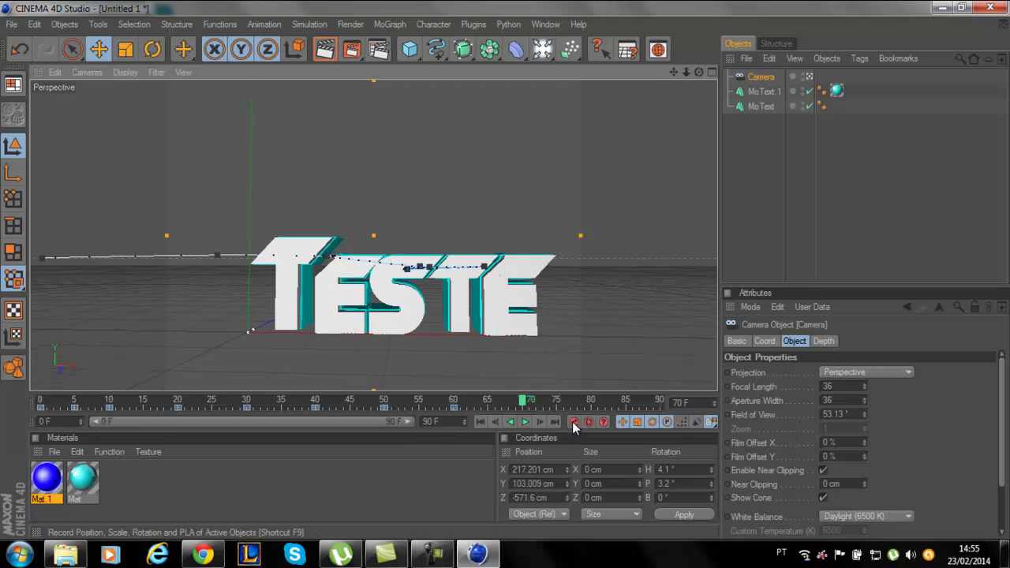
click(574, 422)
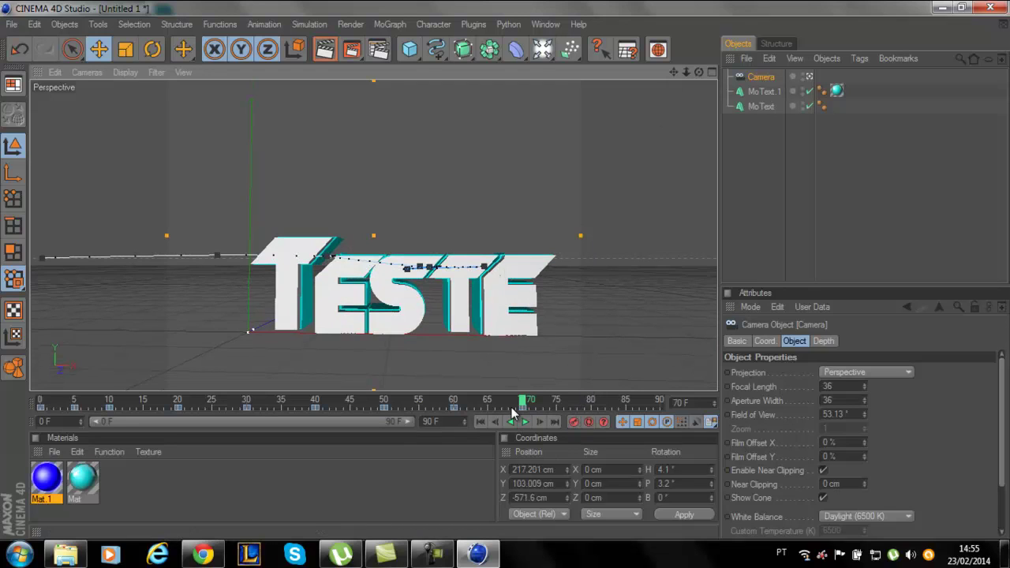
Record the final wide camera key at frame 90 and scrub back to the start.
click(532, 402)
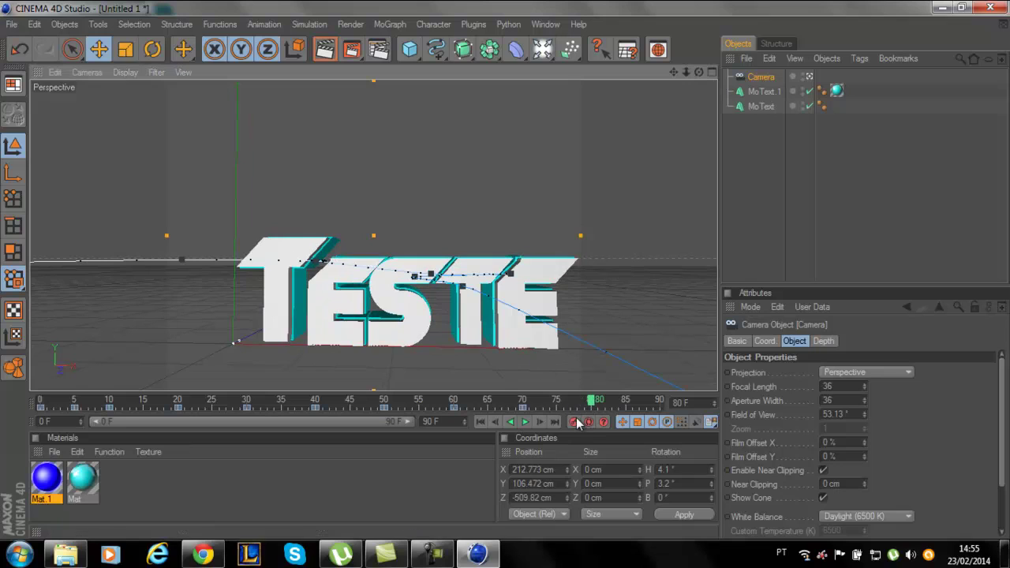
drag(593, 401, 661, 406)
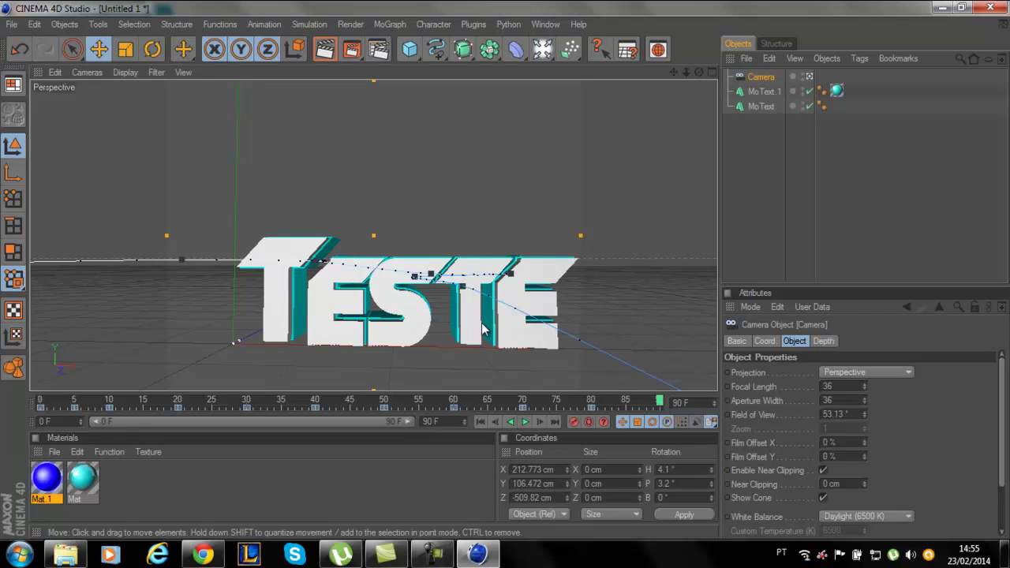
click(573, 421)
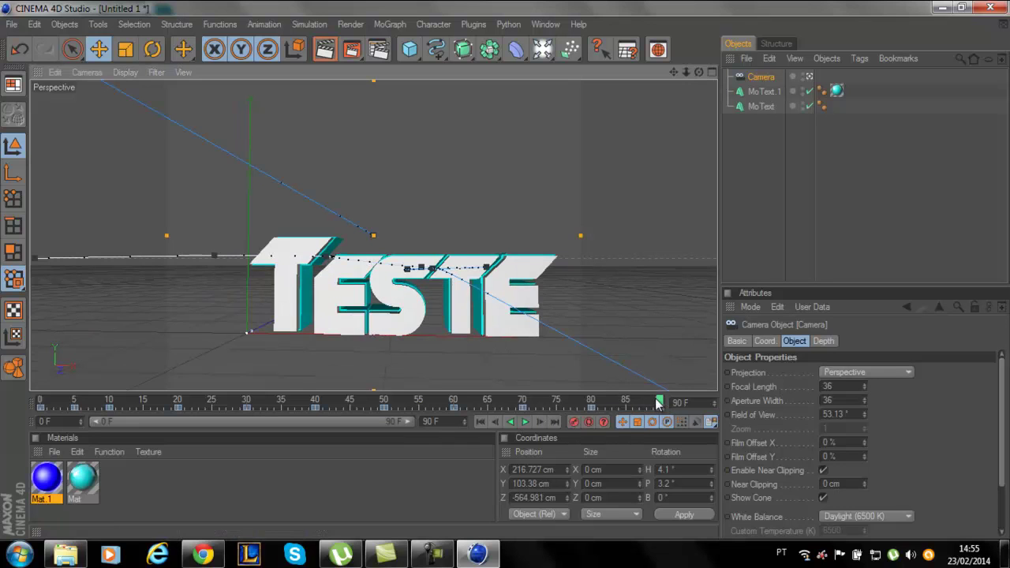
mouse_move(660, 404)
mouse_down()
mouse_move(101, 415)
mouse_move(44, 407)
mouse_up()
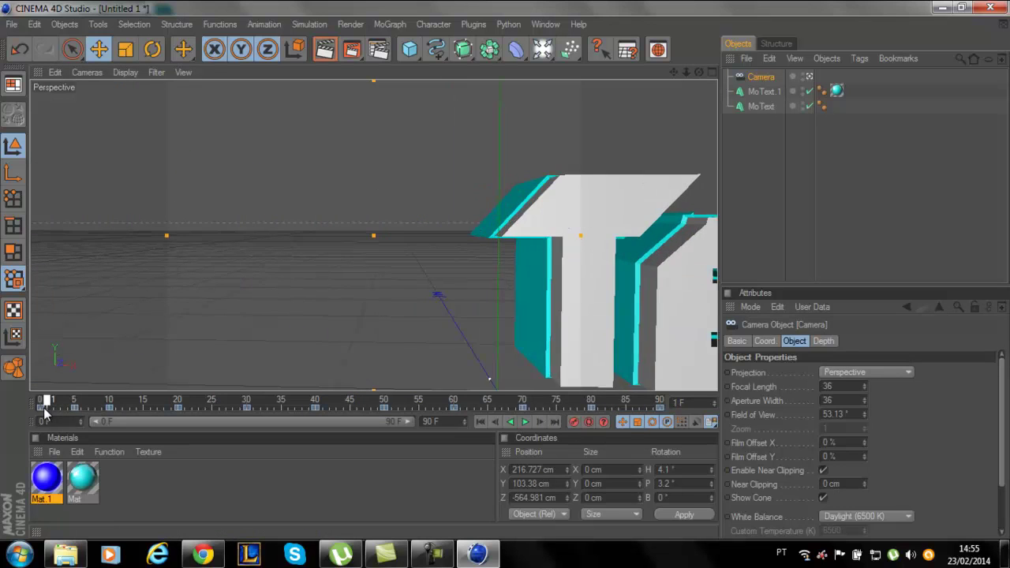
click(523, 424)
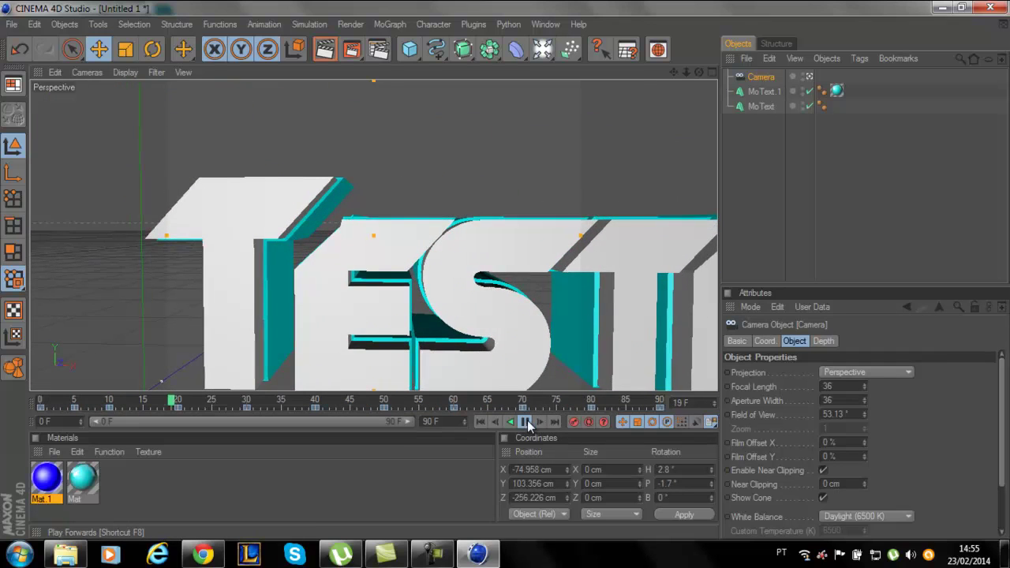
click(525, 422)
drag(188, 406, 40, 404)
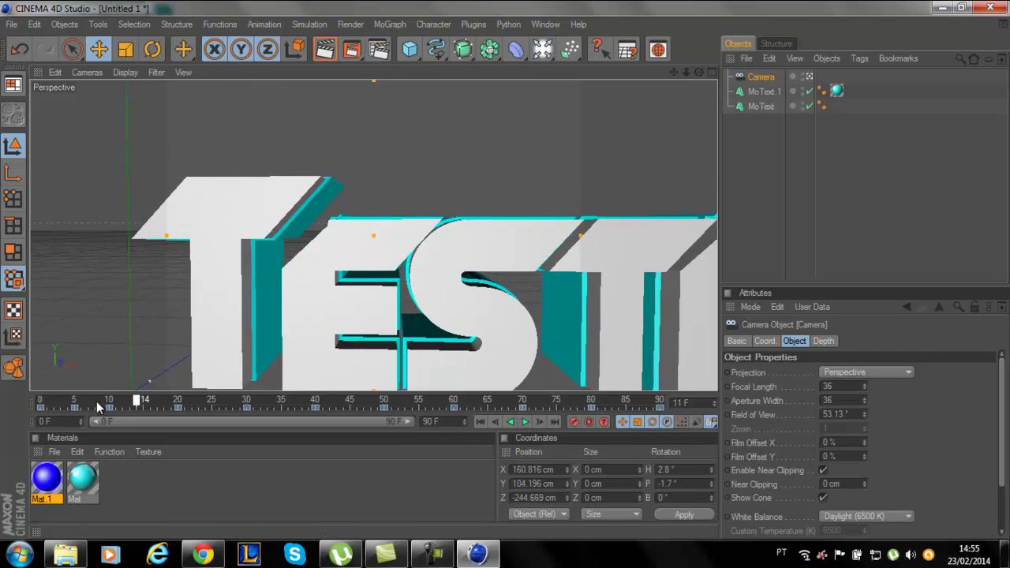